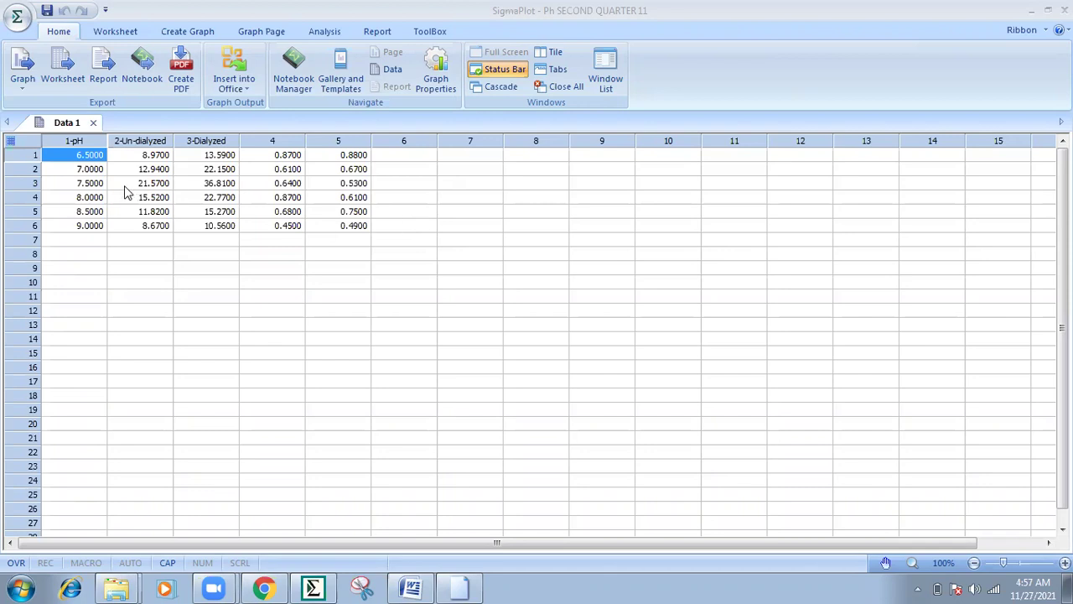
# Step: Review the pH values and select the Un-dialyzed, Dialyzed and first SD columns
pyautogui.click(84, 158)
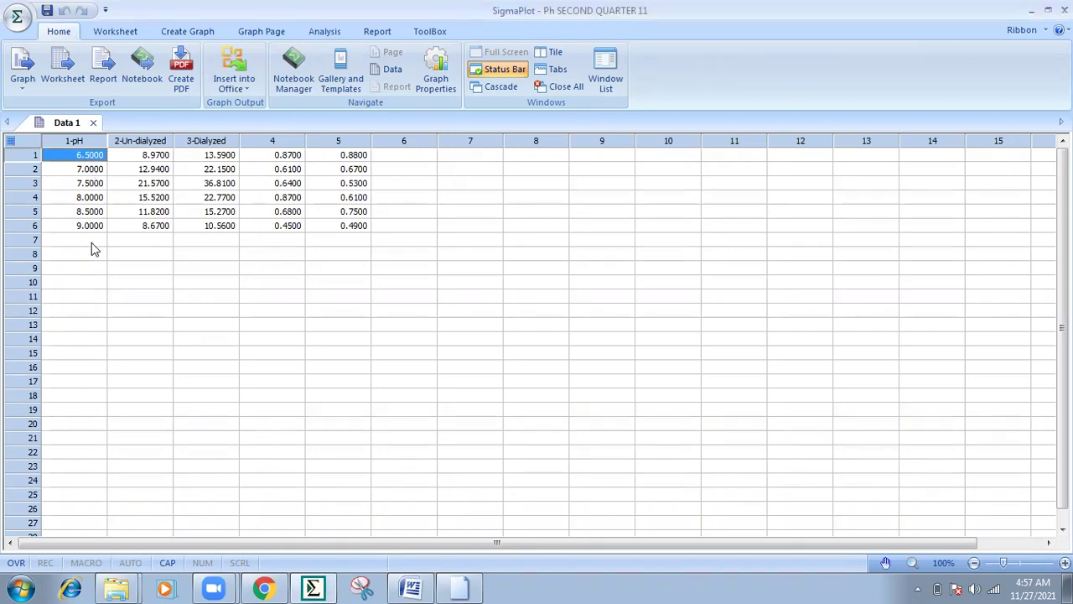
pyautogui.click(87, 172)
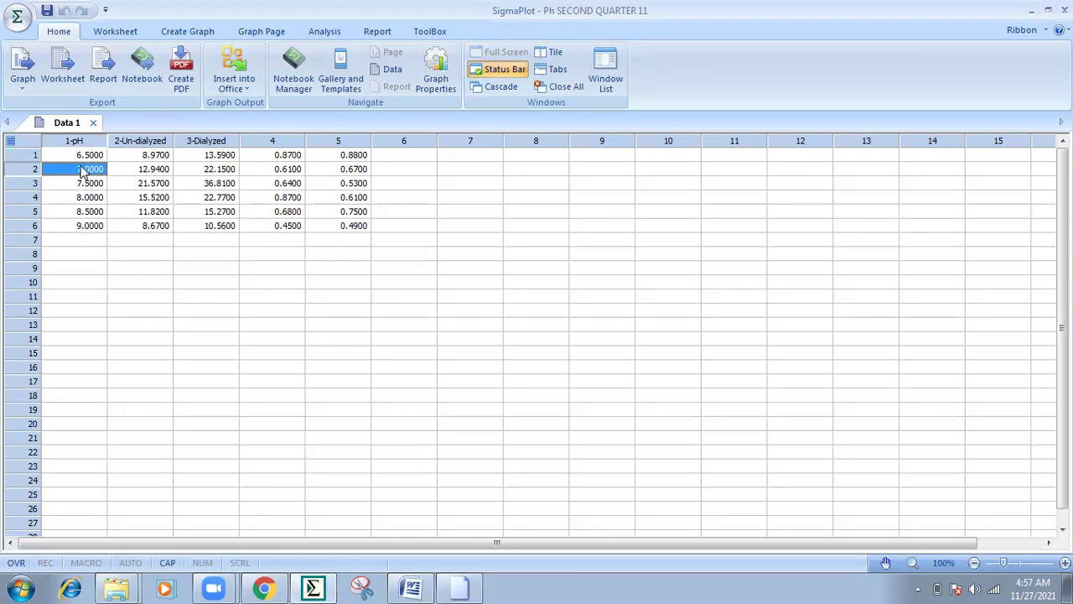
pyautogui.click(93, 185)
pyautogui.click(93, 201)
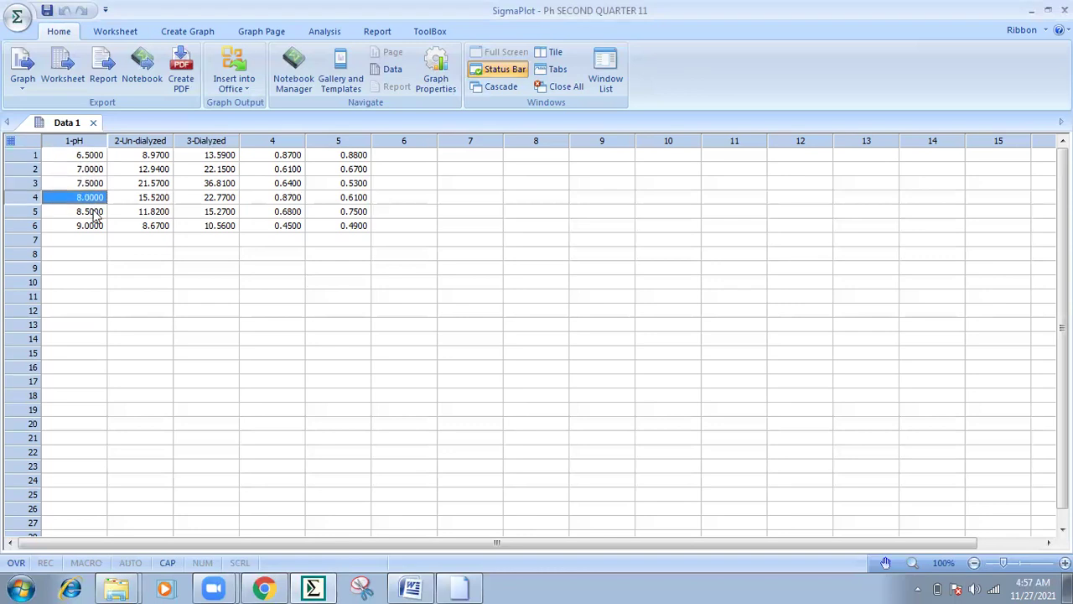
pyautogui.click(95, 227)
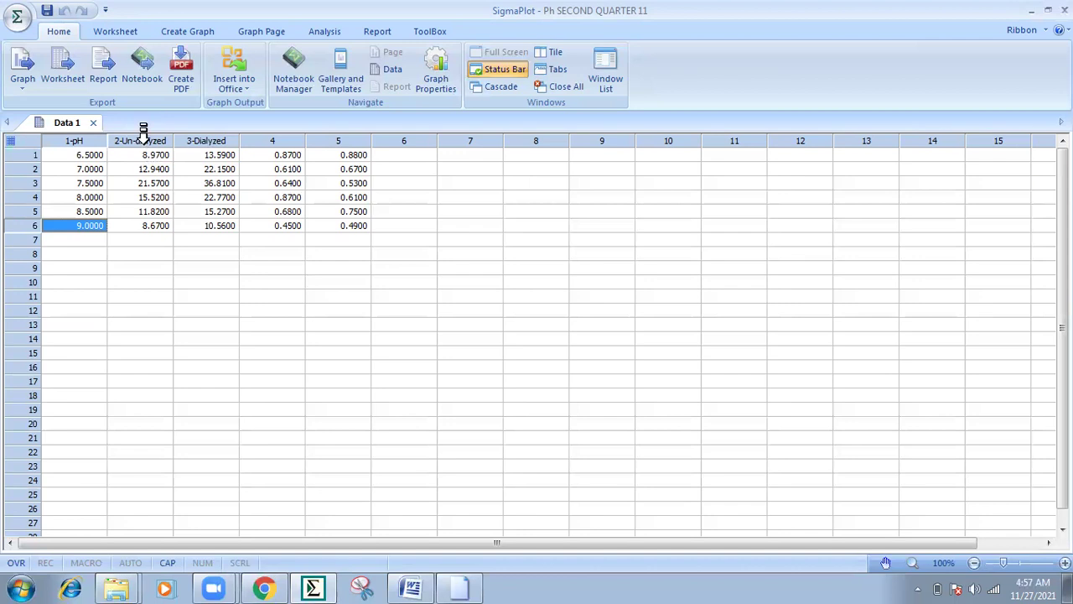
pyautogui.click(143, 134)
pyautogui.click(192, 134)
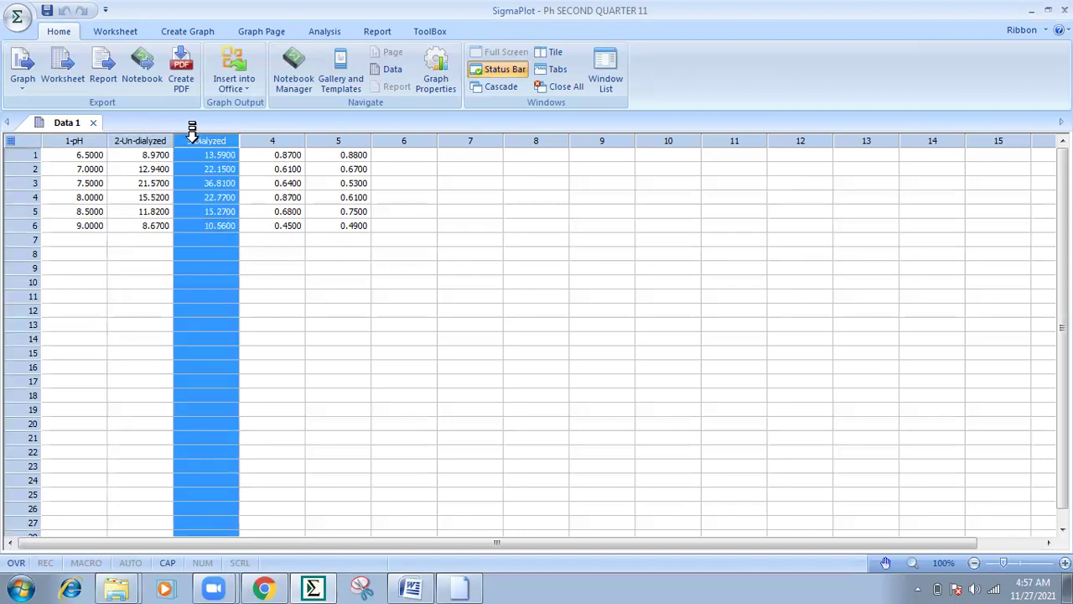
pyautogui.click(259, 134)
# Step: Title worksheet column 4 'SD 1'
pyautogui.rightClick(259, 141)
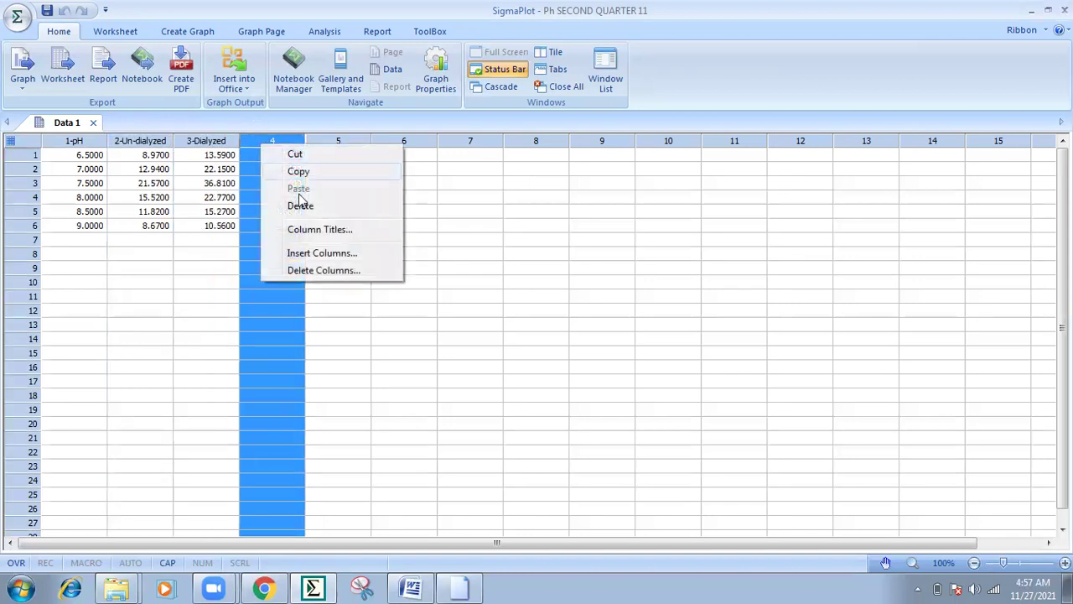
pyautogui.click(321, 230)
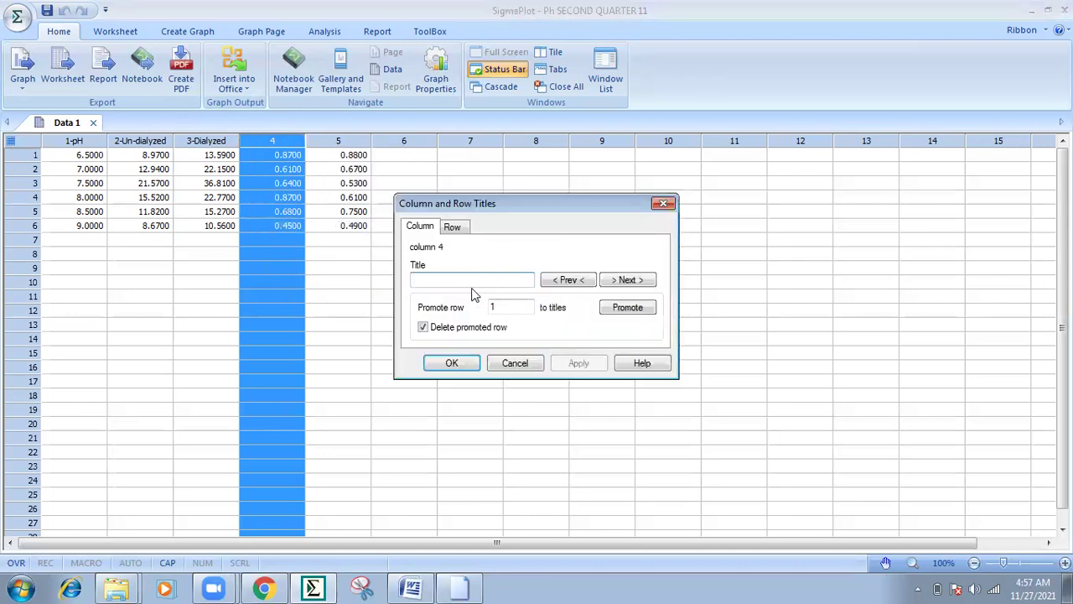
pyautogui.write('SD 1')
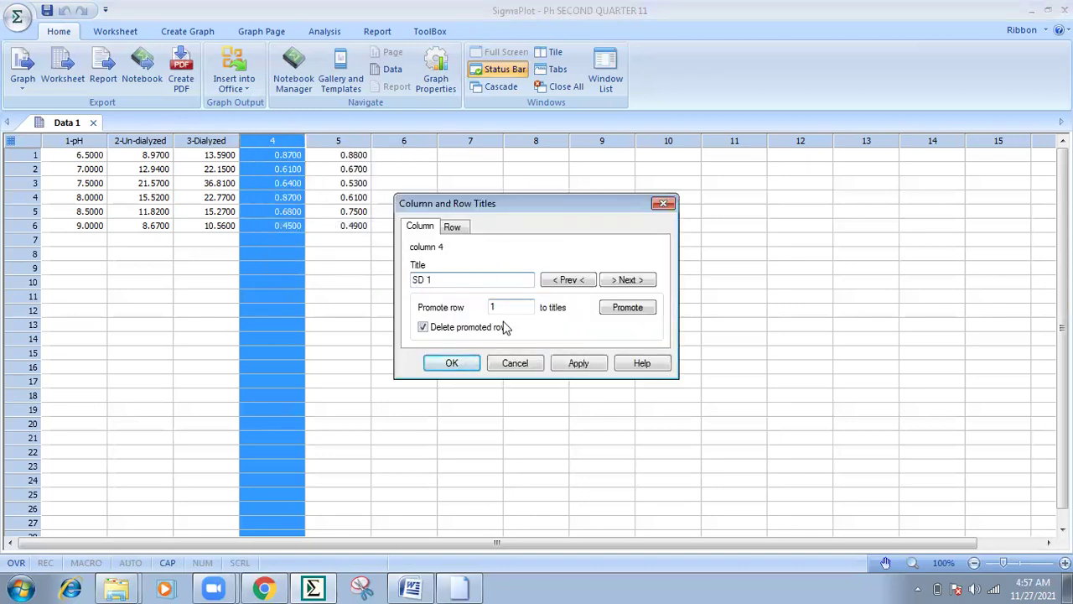
pyautogui.click(565, 366)
pyautogui.click(457, 362)
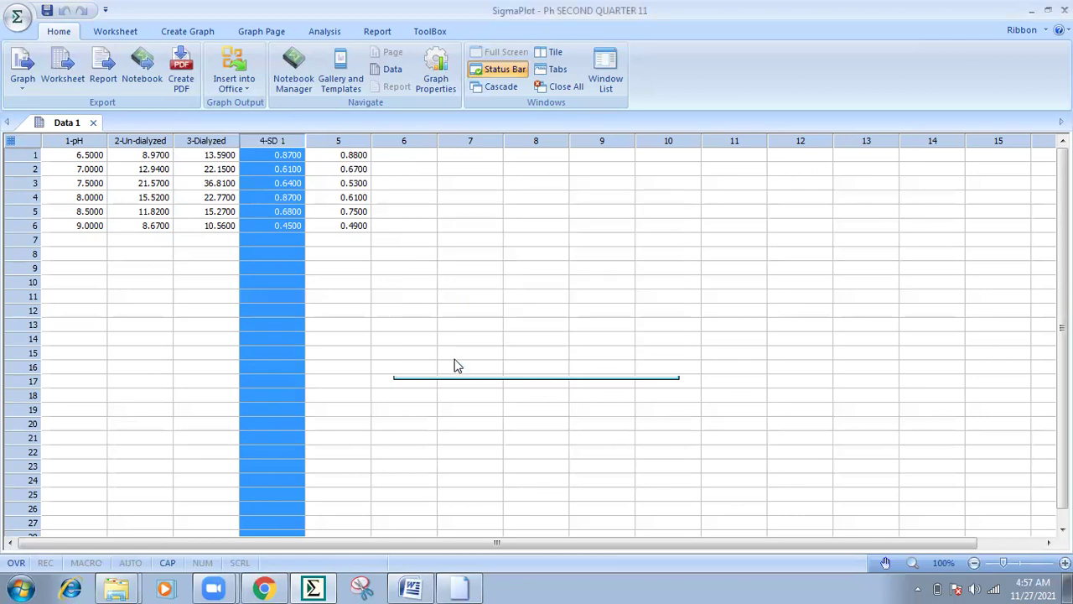
# Step: Title worksheet column 5 'SD 2'
pyautogui.rightClick(348, 145)
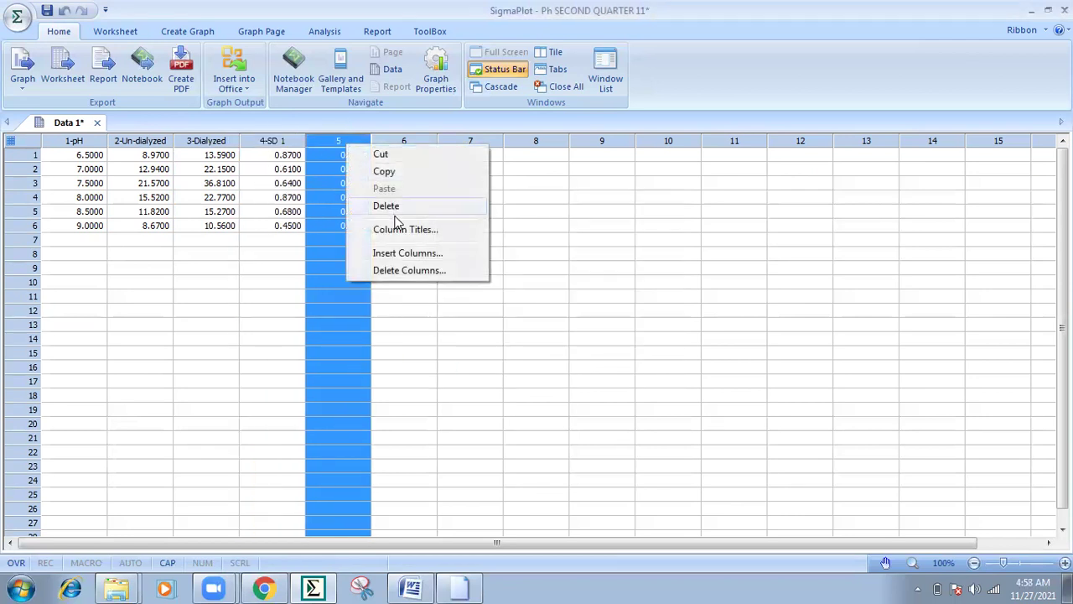
pyautogui.click(468, 230)
pyautogui.write('SD')
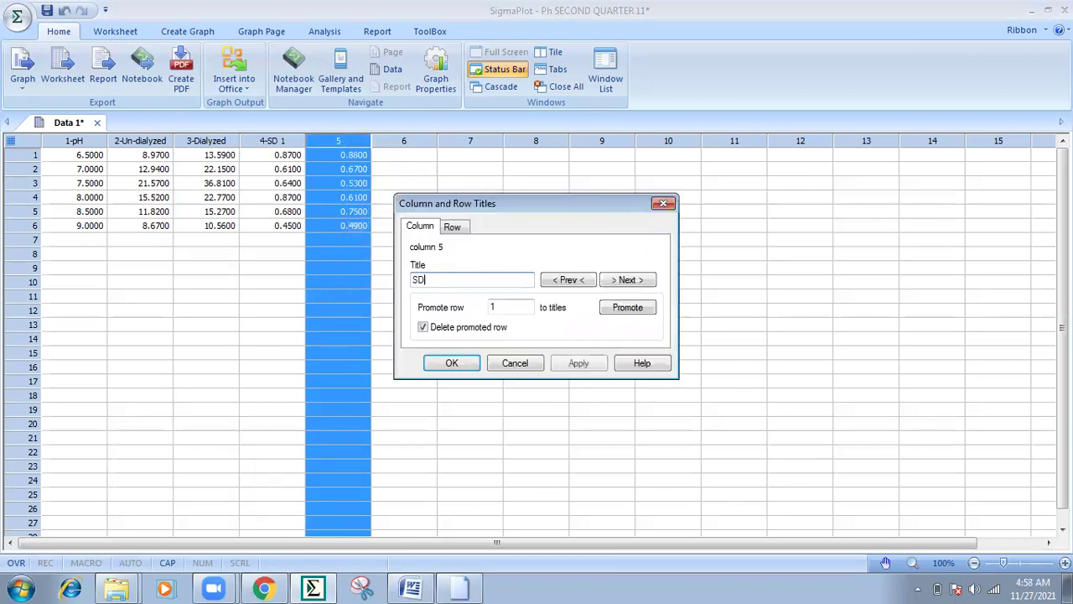
pyautogui.write(' 2')
pyautogui.click(579, 366)
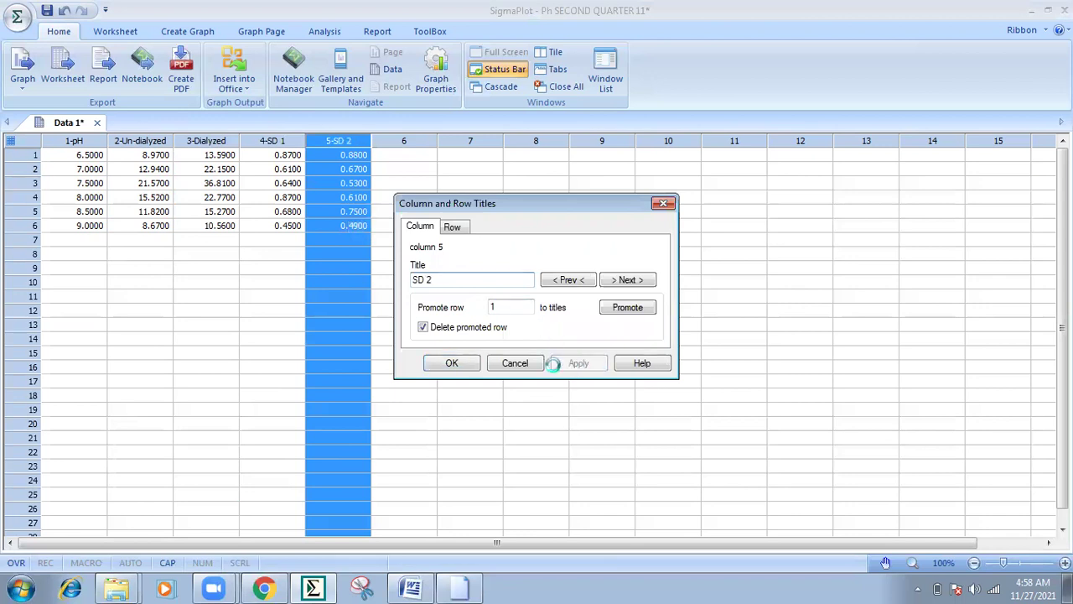
pyautogui.click(453, 362)
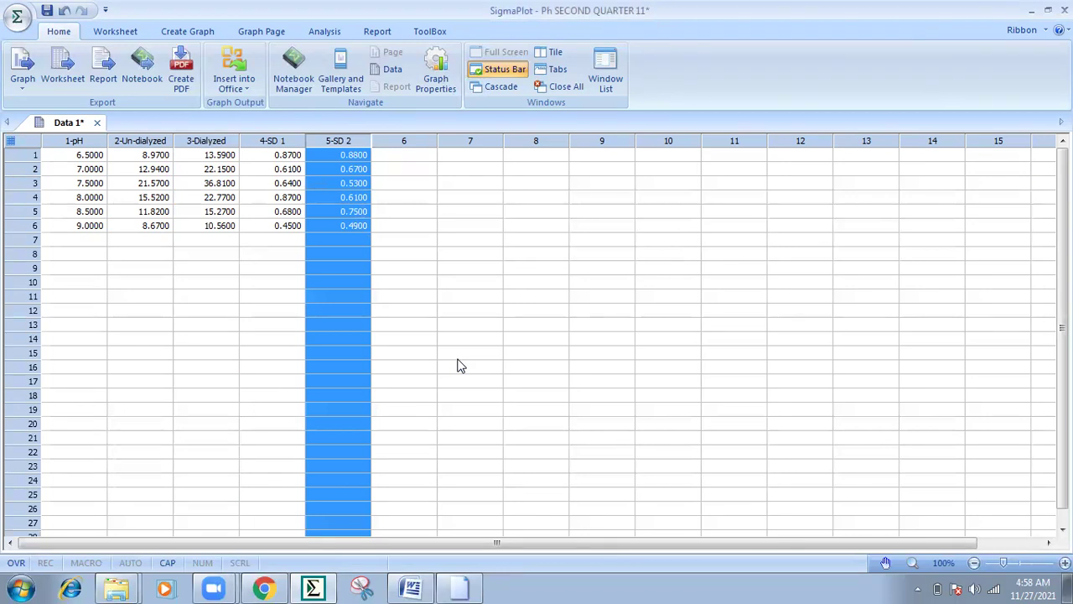
# Step: Start a Simple Error Bars line/scatter graph with column error values and XY pair data
pyautogui.click(197, 38)
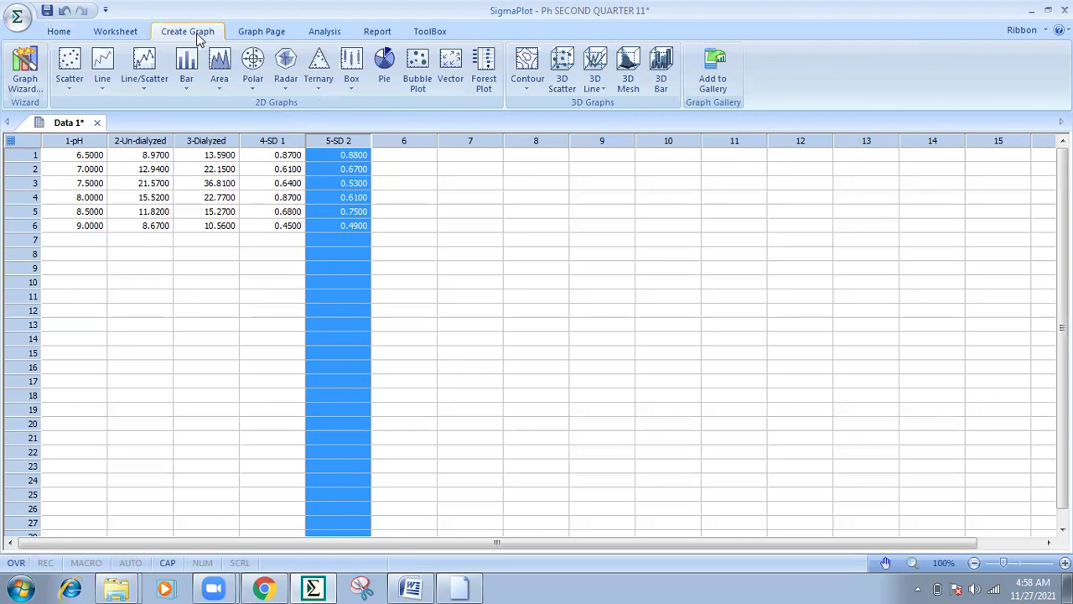
pyautogui.click(148, 74)
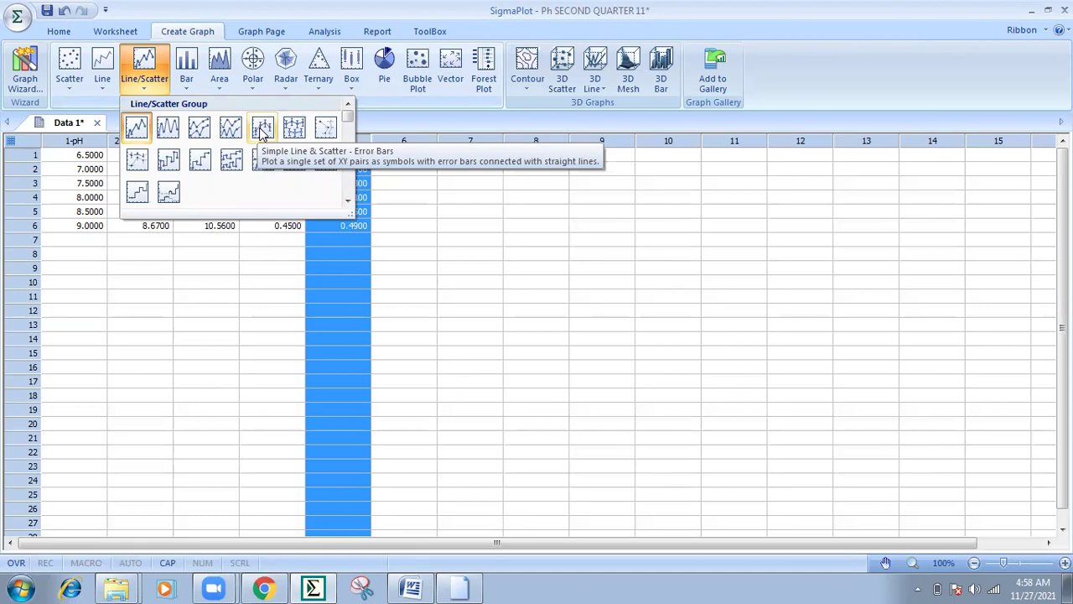
pyautogui.click(263, 129)
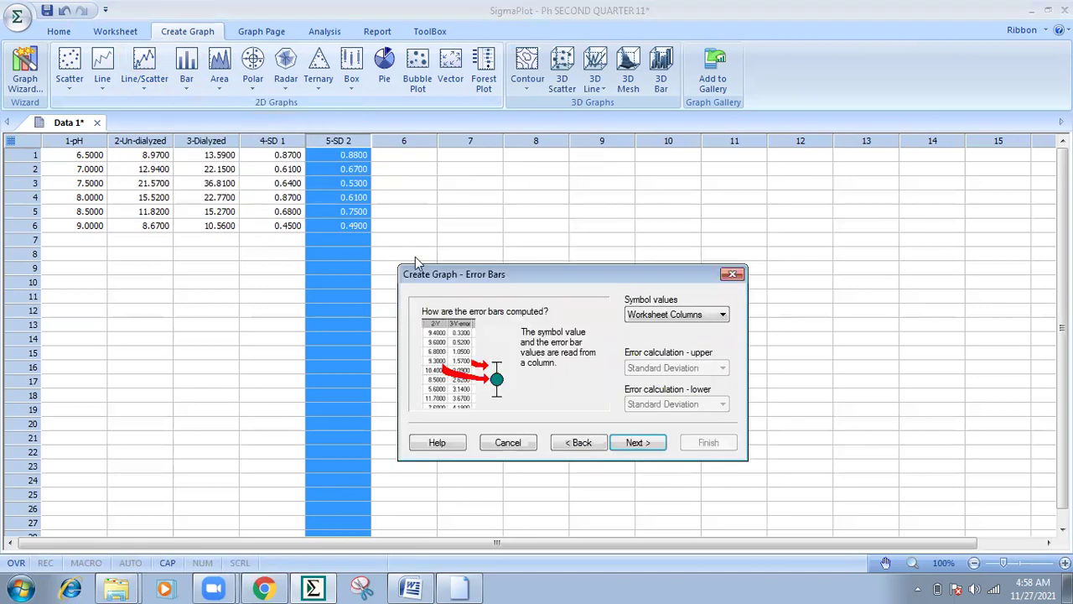
pyautogui.click(646, 446)
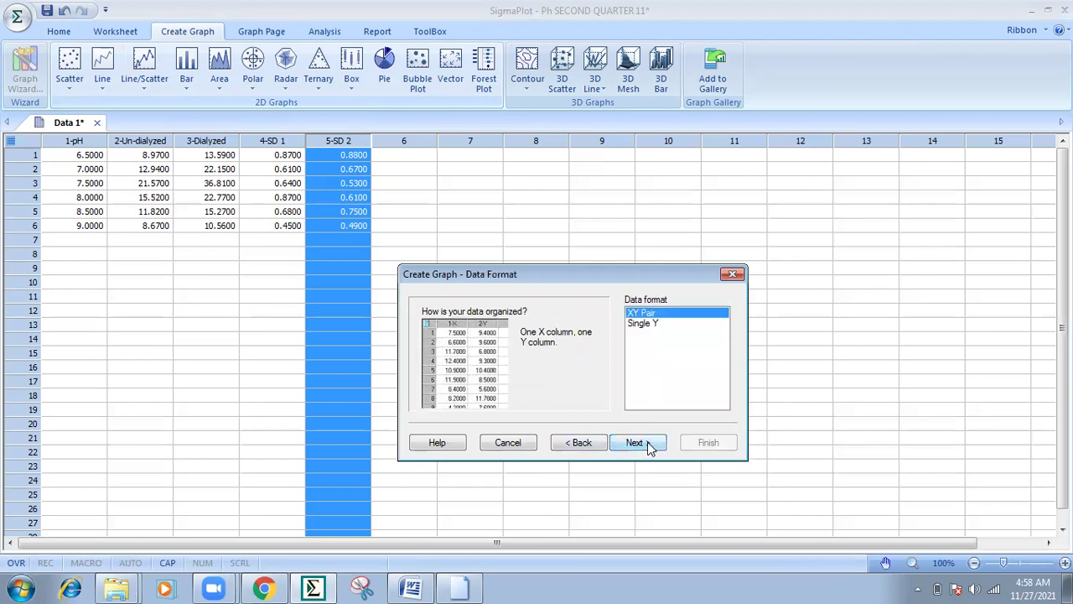
pyautogui.click(666, 323)
pyautogui.click(662, 314)
pyautogui.click(635, 443)
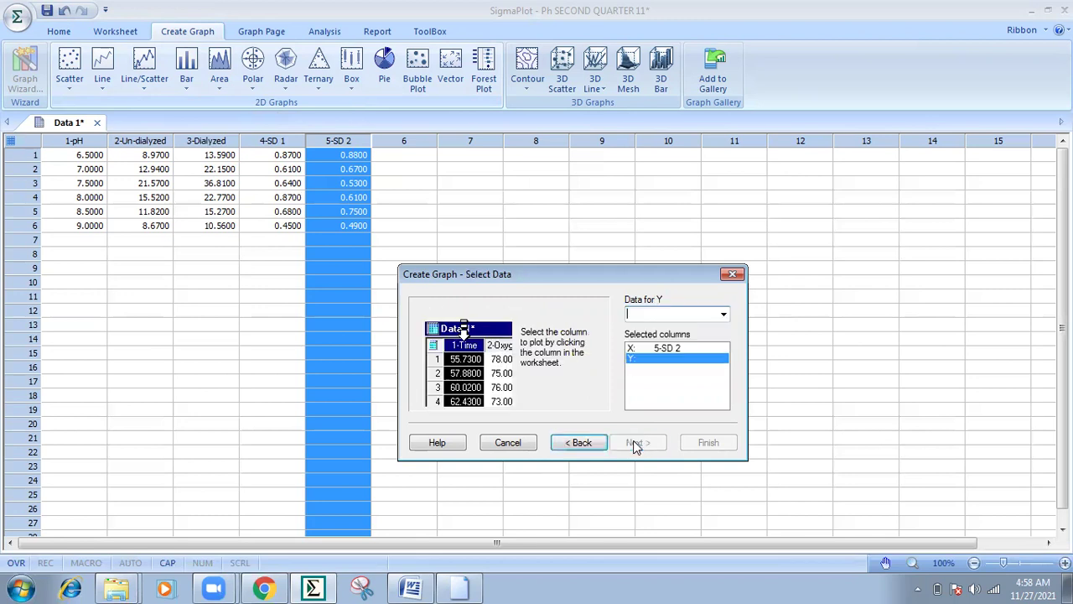
# Step: Assign X to 1-pH, Y to 2-Un-dialyzed and error values to 4-SD 1
pyautogui.click(722, 314)
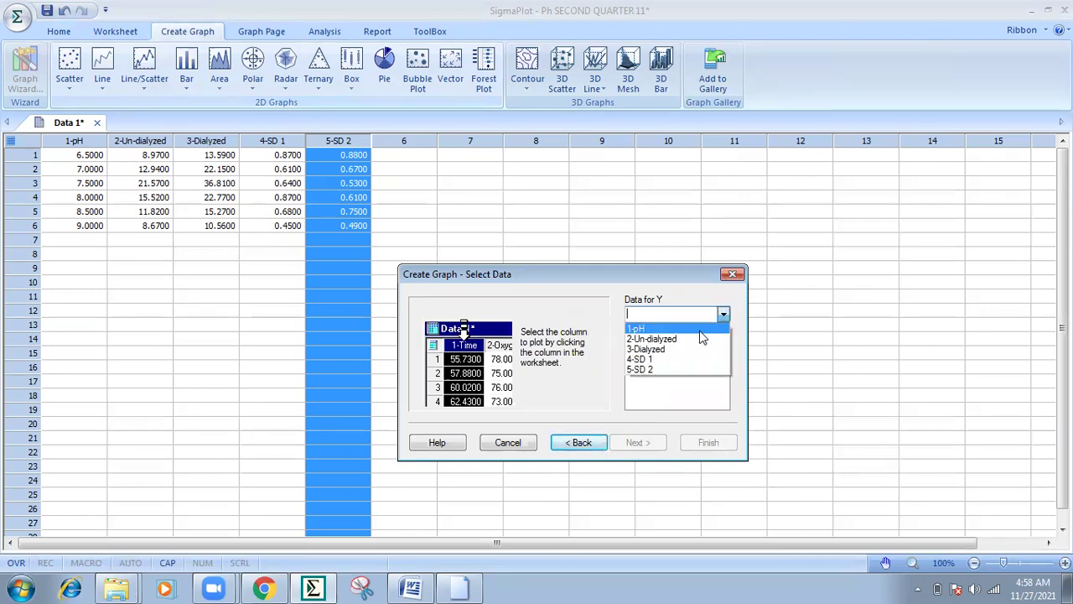
pyautogui.click(692, 338)
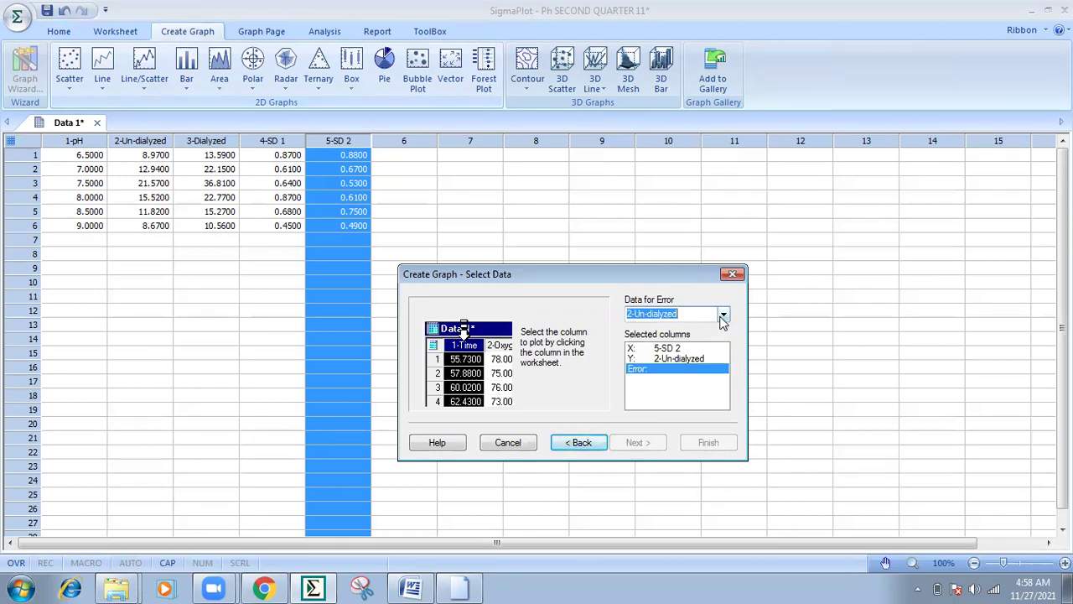
pyautogui.click(723, 316)
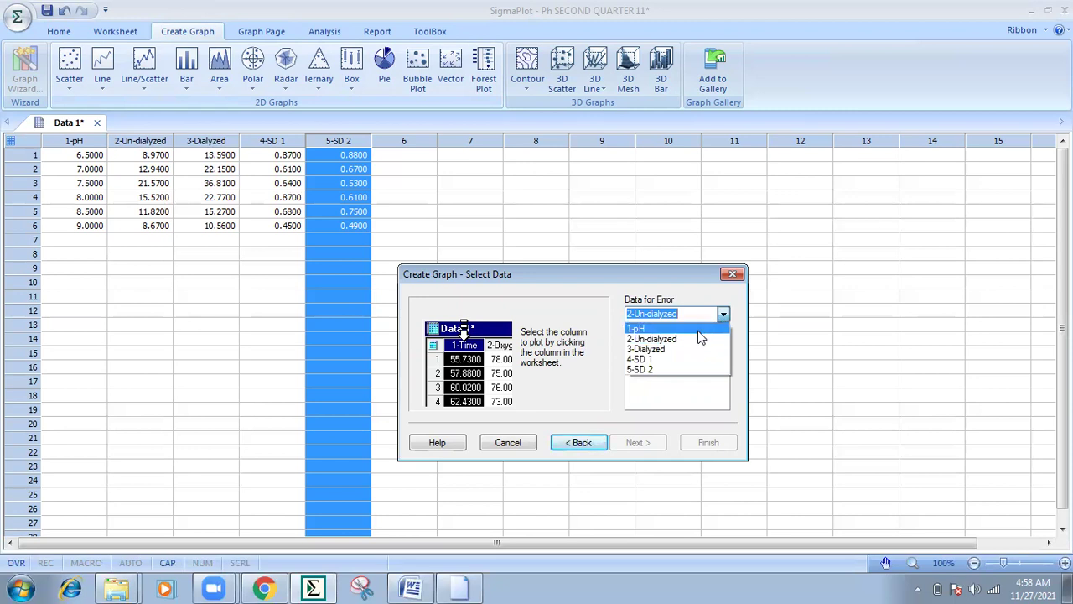
pyautogui.click(667, 359)
pyautogui.click(675, 348)
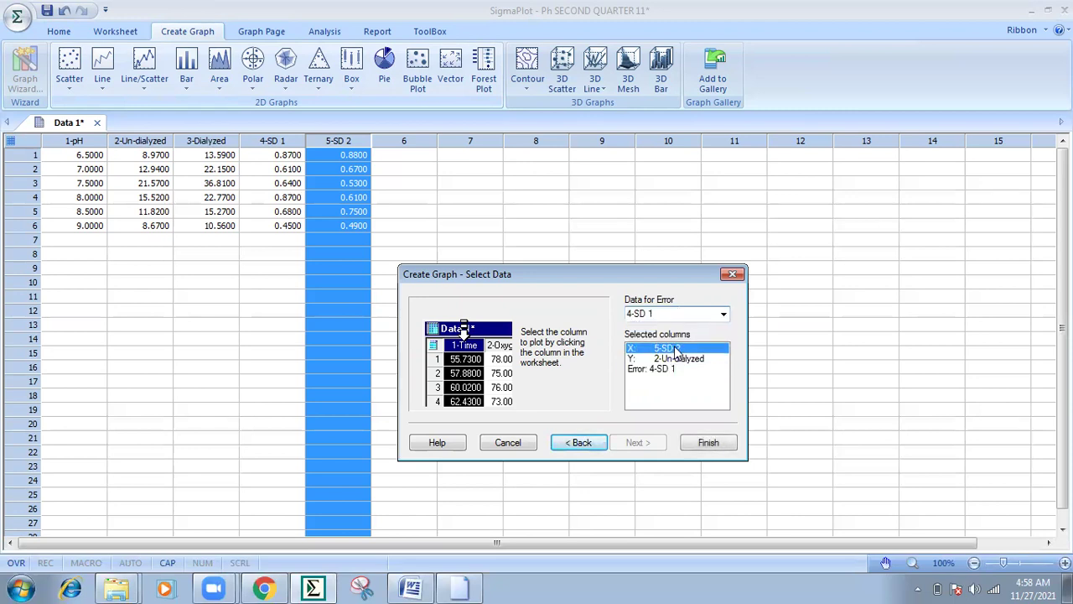
pyautogui.click(725, 315)
pyautogui.click(690, 329)
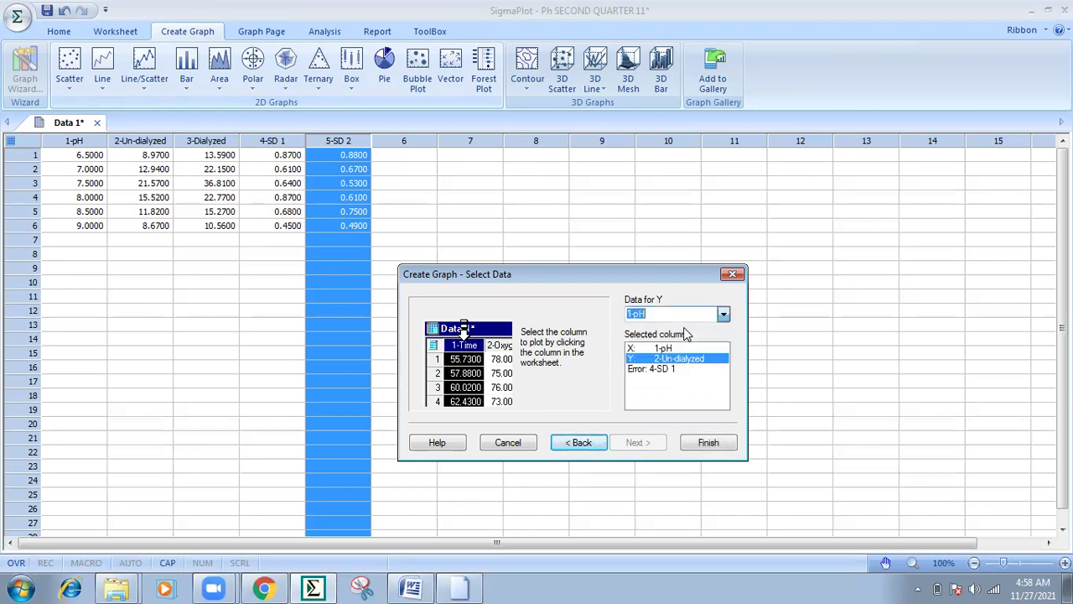
# Step: Finish the graph, zoom in, and delete the '2D Graph 1' title
pyautogui.click(695, 444)
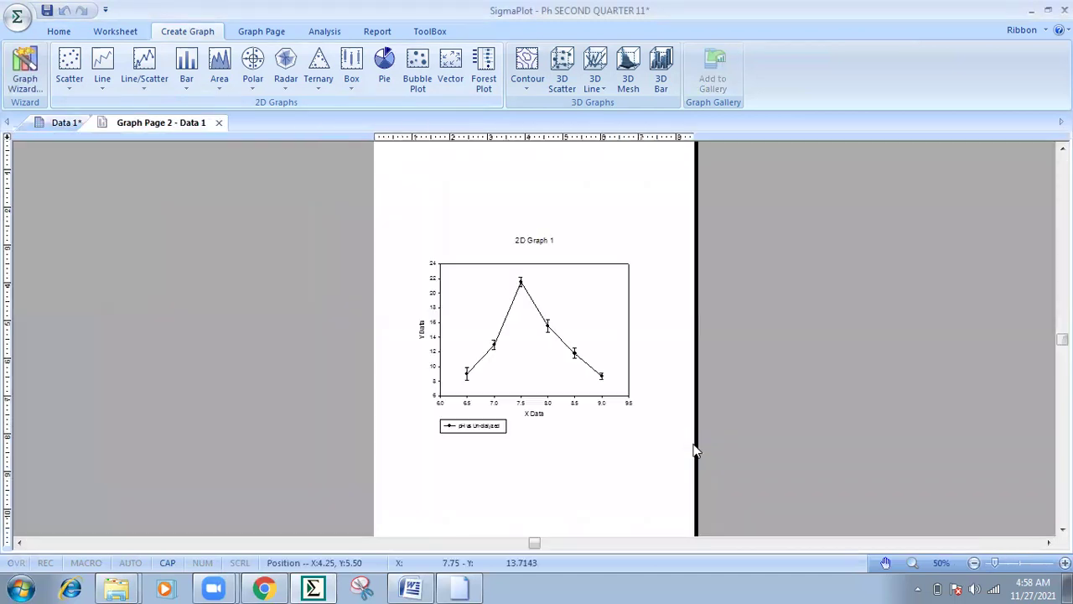
pyautogui.click(1065, 563)
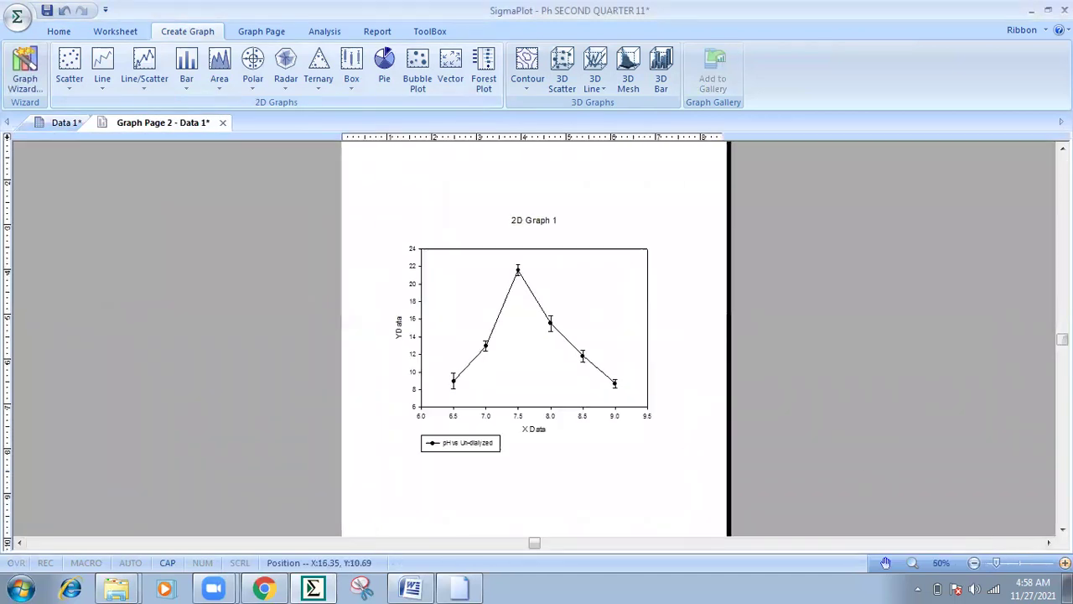
pyautogui.click(529, 167)
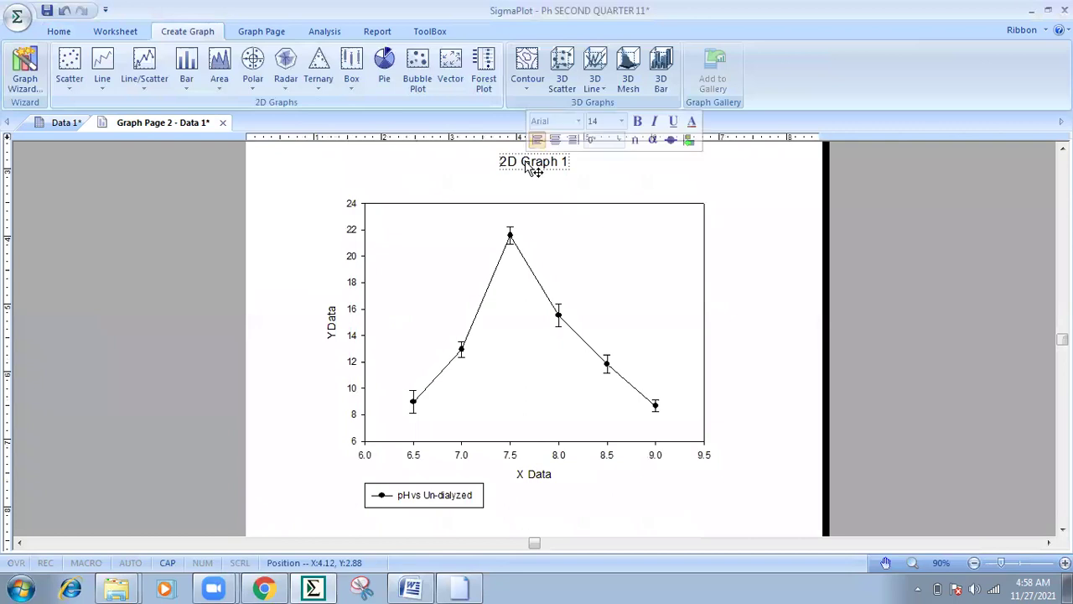
pyautogui.doubleClick(528, 166)
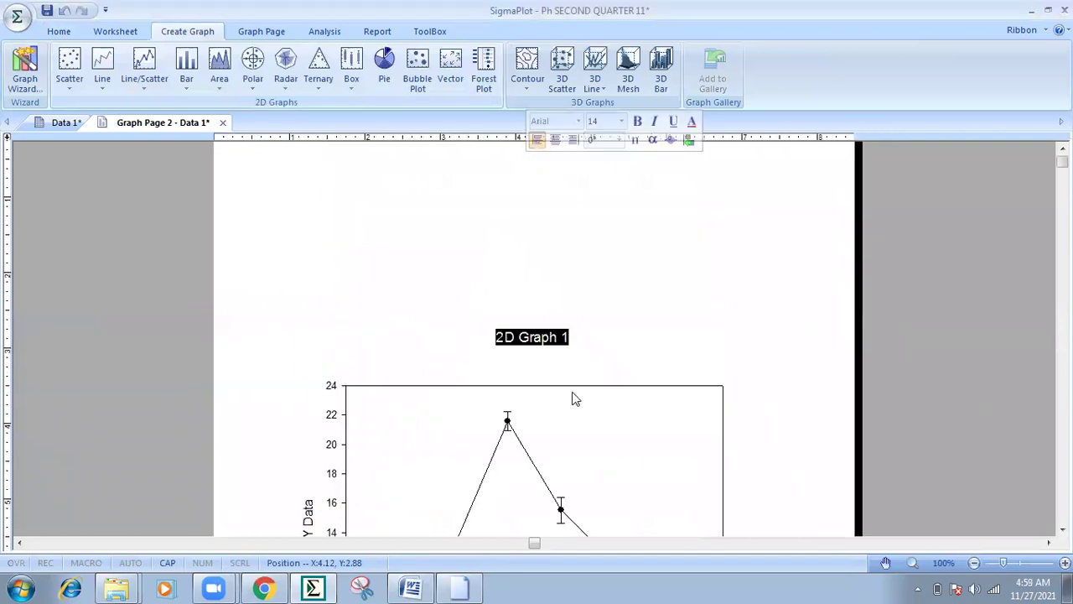
pyautogui.press('Delete')
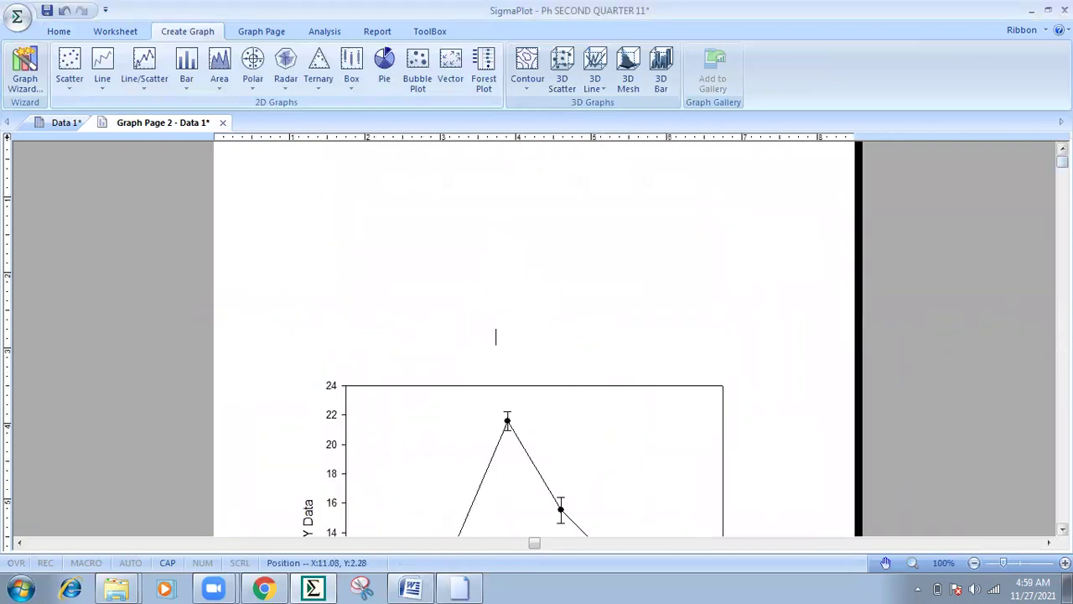
# Step: Move the legend into the upper-right corner of the plot area
pyautogui.scroll(-1, 1012, 389)
pyautogui.scroll(-2, 534, 336)
pyautogui.scroll(-4, 534, 335)
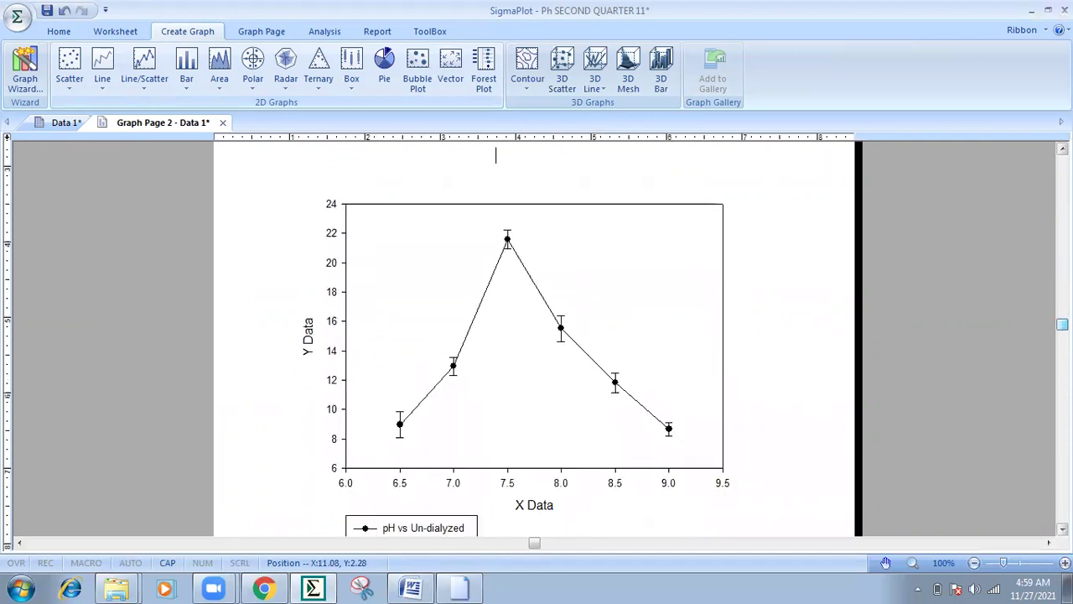
pyautogui.scroll(-2, 534, 336)
pyautogui.scroll(-1, 534, 335)
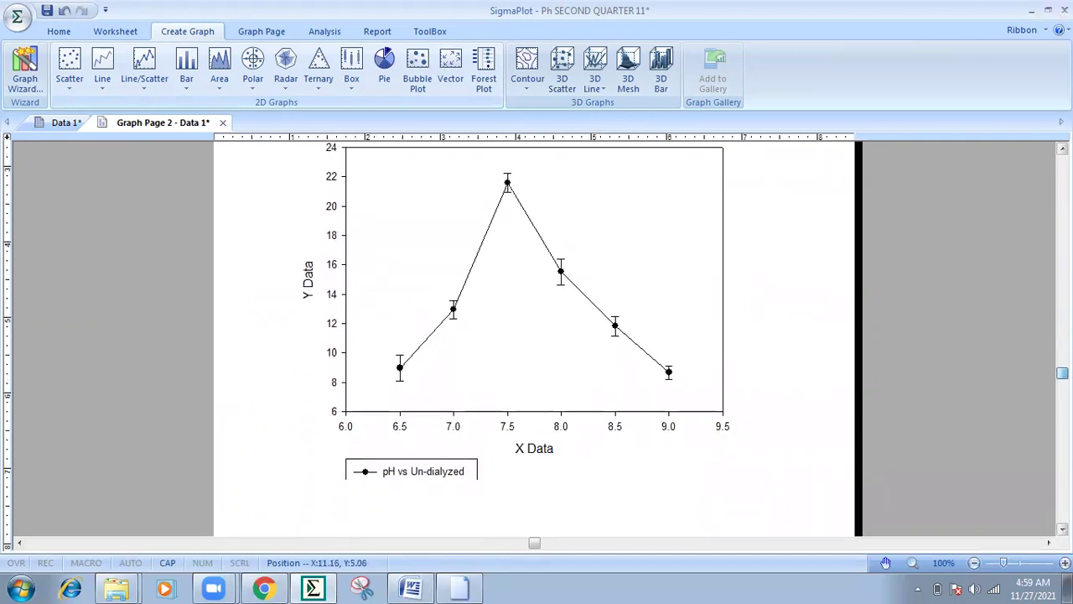
pyautogui.scroll(-1, 534, 335)
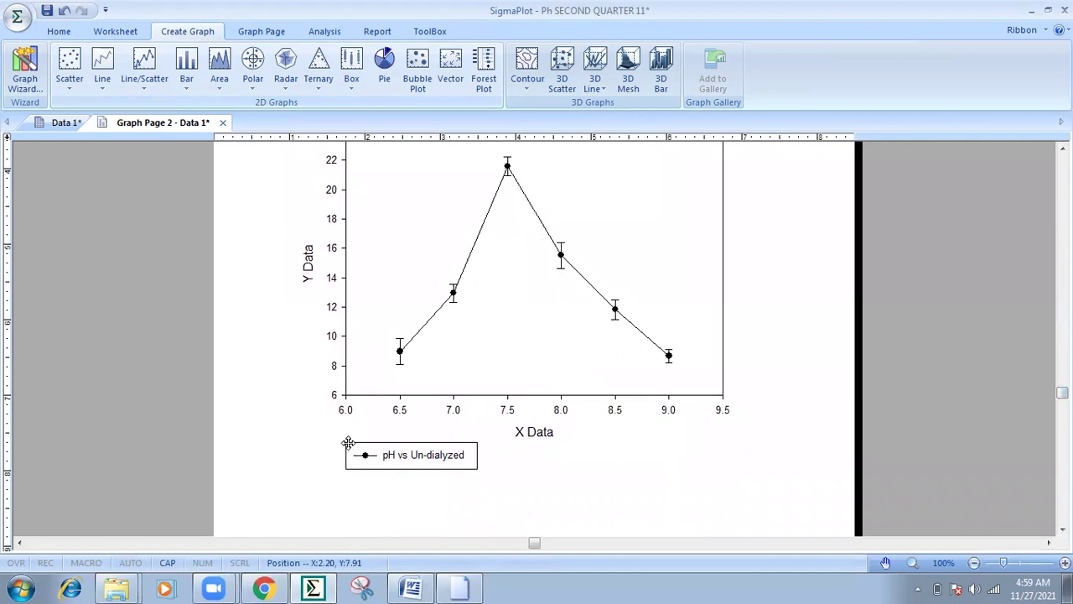
pyautogui.moveTo(400, 396); pyautogui.dragTo(572, 160)
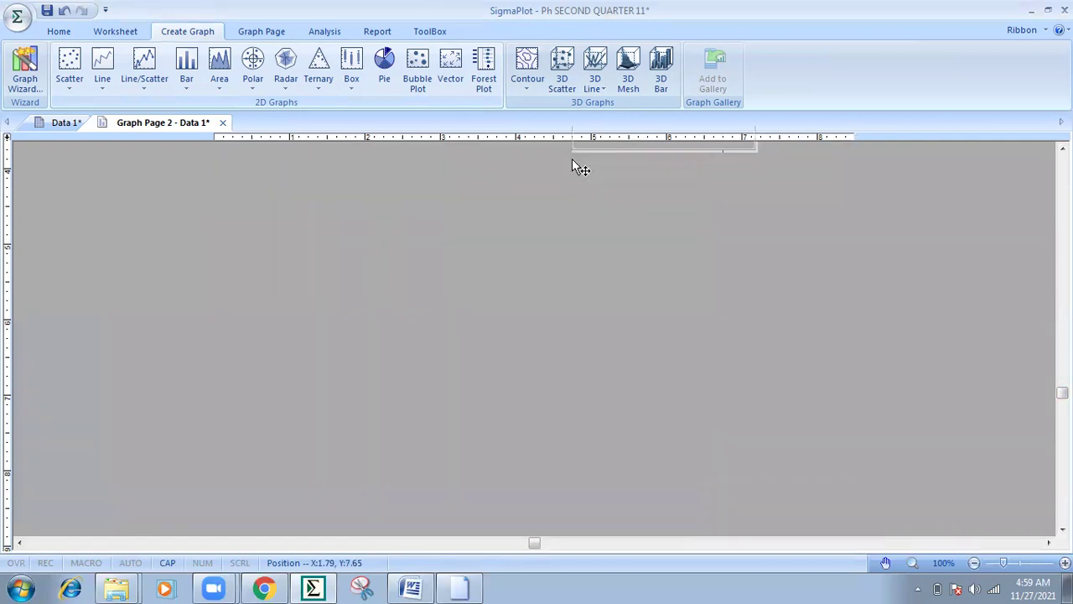
pyautogui.click(696, 364)
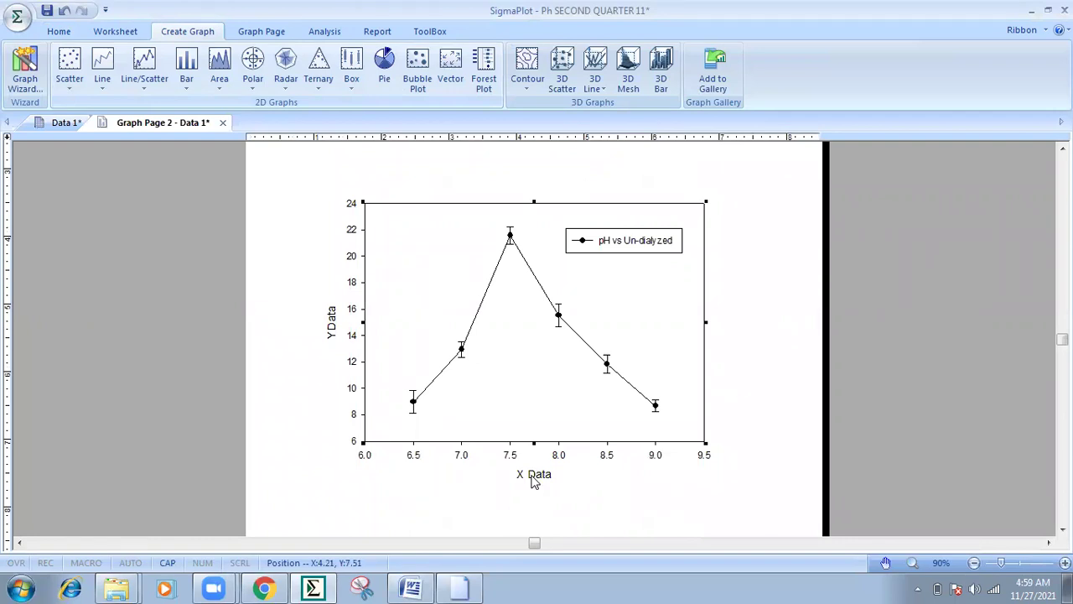
# Step: Retitle the X axis 'pH' and begin typing the Y axis alginate lyase activity title
pyautogui.doubleClick(534, 475)
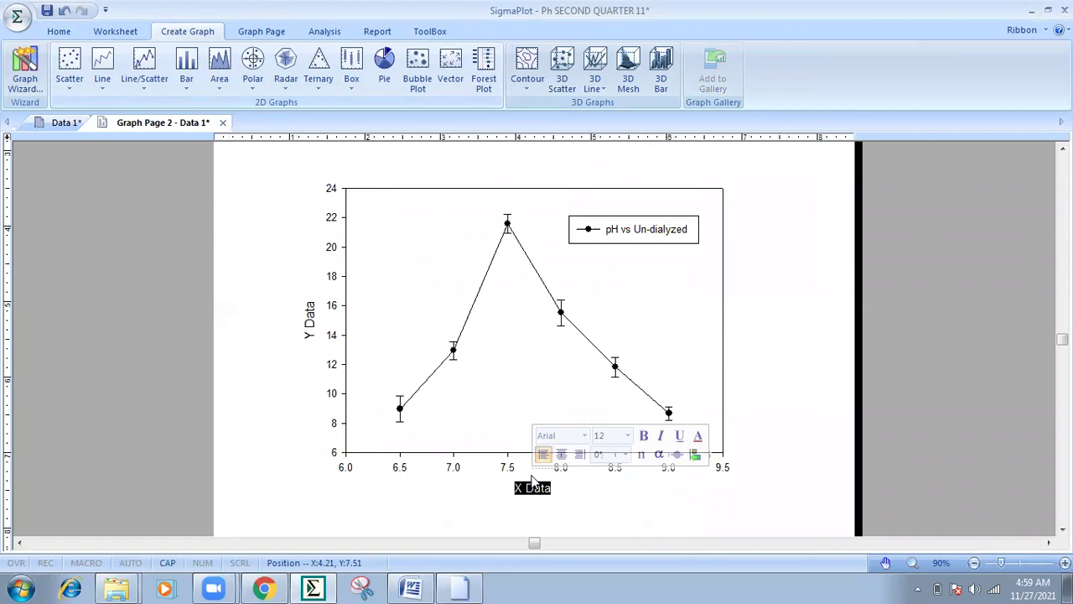
pyautogui.write('p')
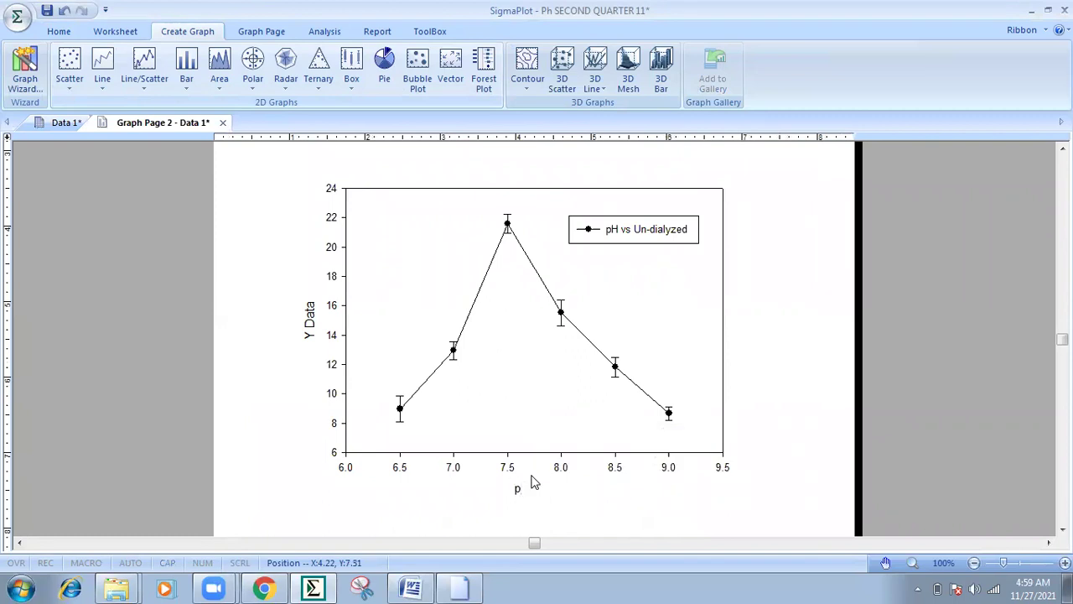
pyautogui.write('H')
pyautogui.doubleClick(310, 319)
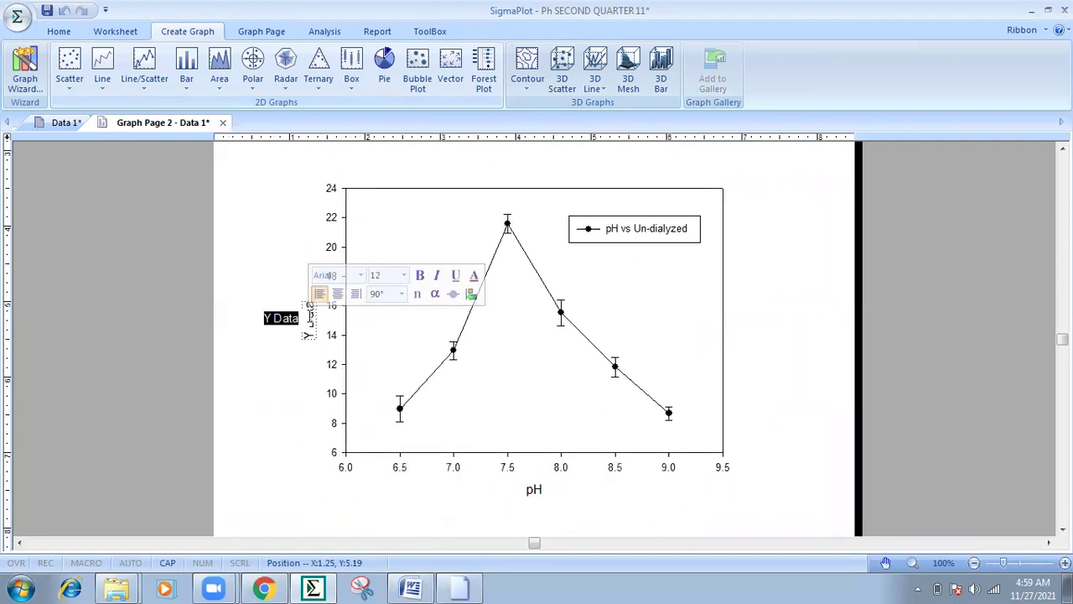
pyautogui.write('A')
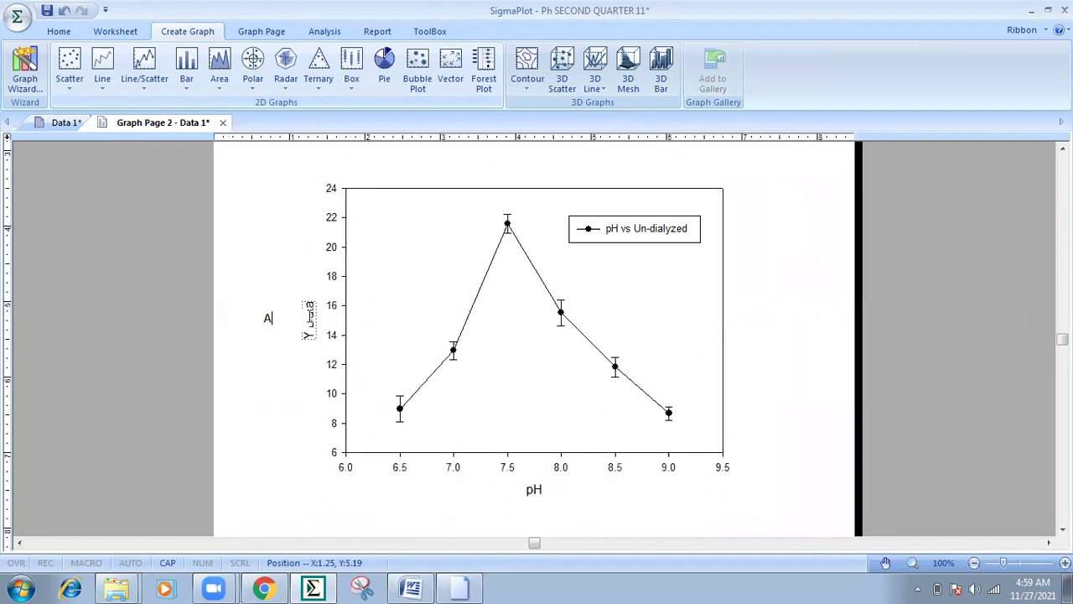
pyautogui.write('ginate ')
pyautogui.write('lyase ac')
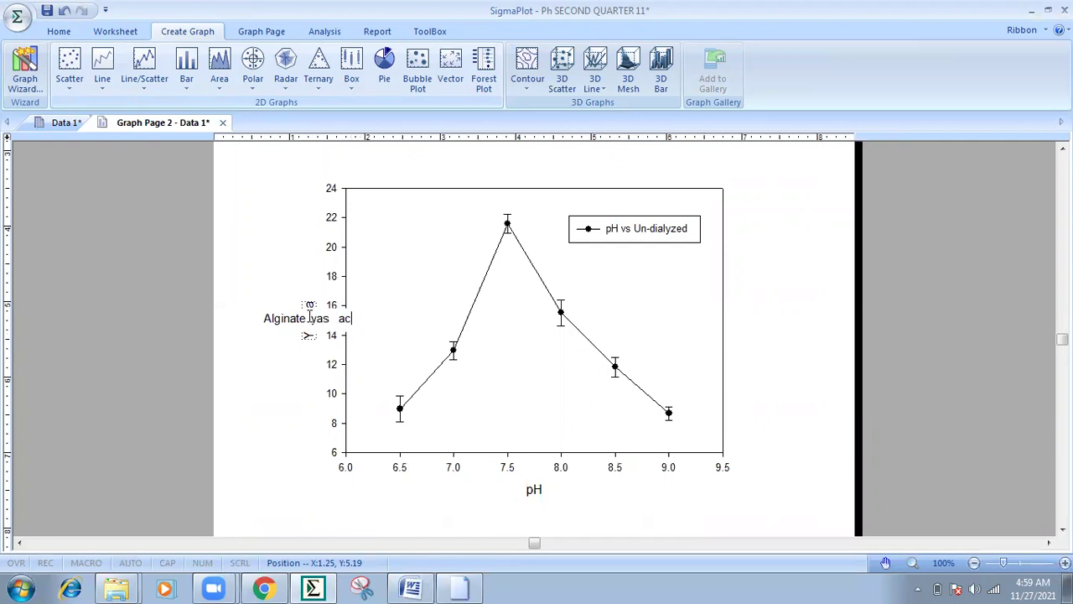
pyautogui.write('tivib')
pyautogui.write('(U')
pyautogui.write('ml')
# Step: Commit the Y axis title and set the Y axis scale to start 0, end 40
pyautogui.click(829, 378)
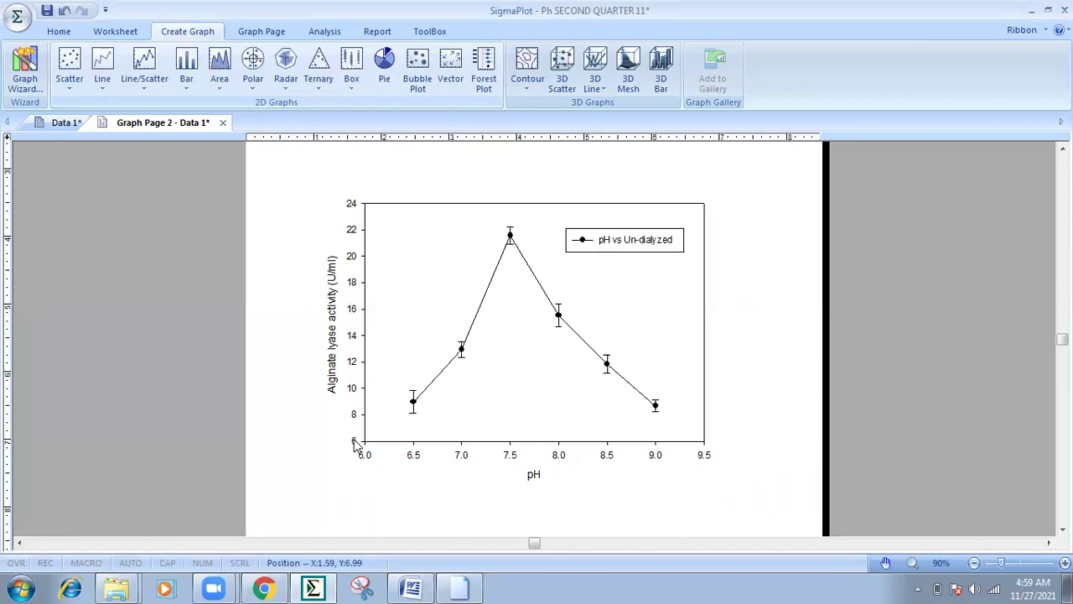
pyautogui.click(354, 442)
pyautogui.doubleClick(353, 442)
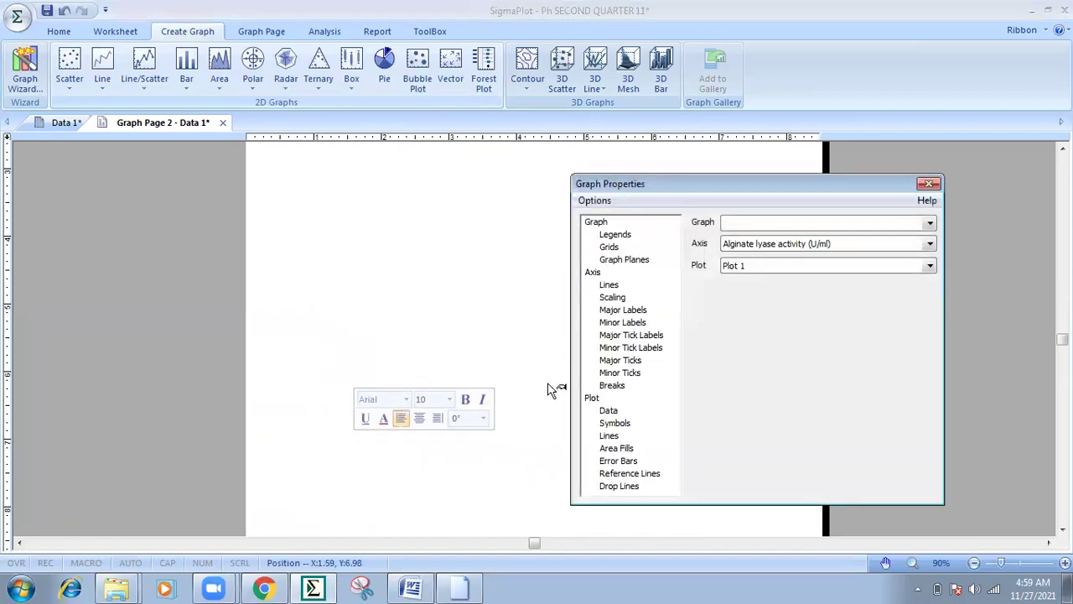
pyautogui.click(618, 299)
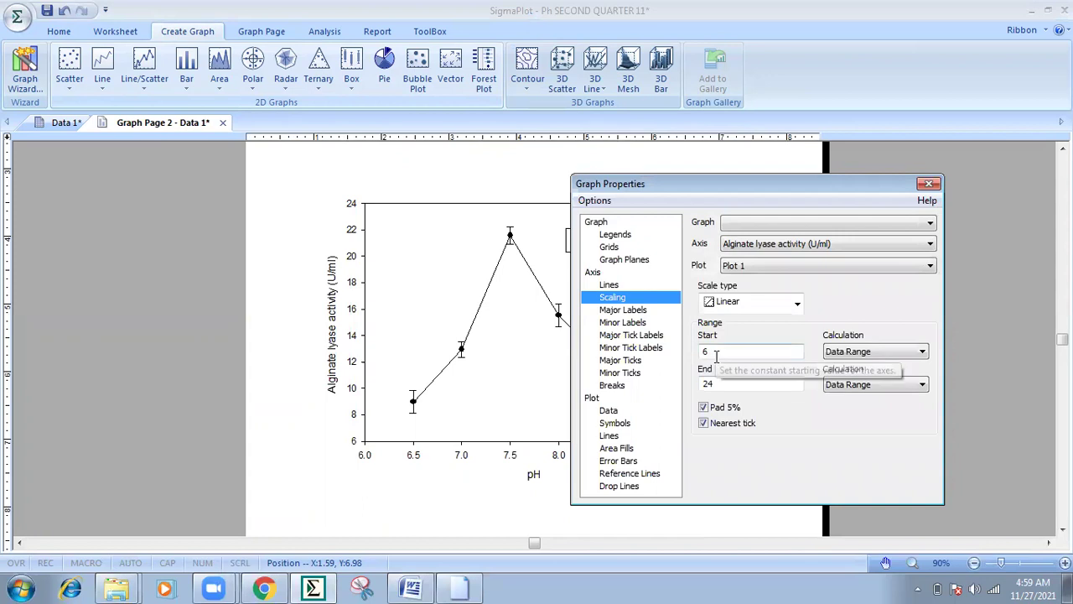
pyautogui.doubleClick(705, 351)
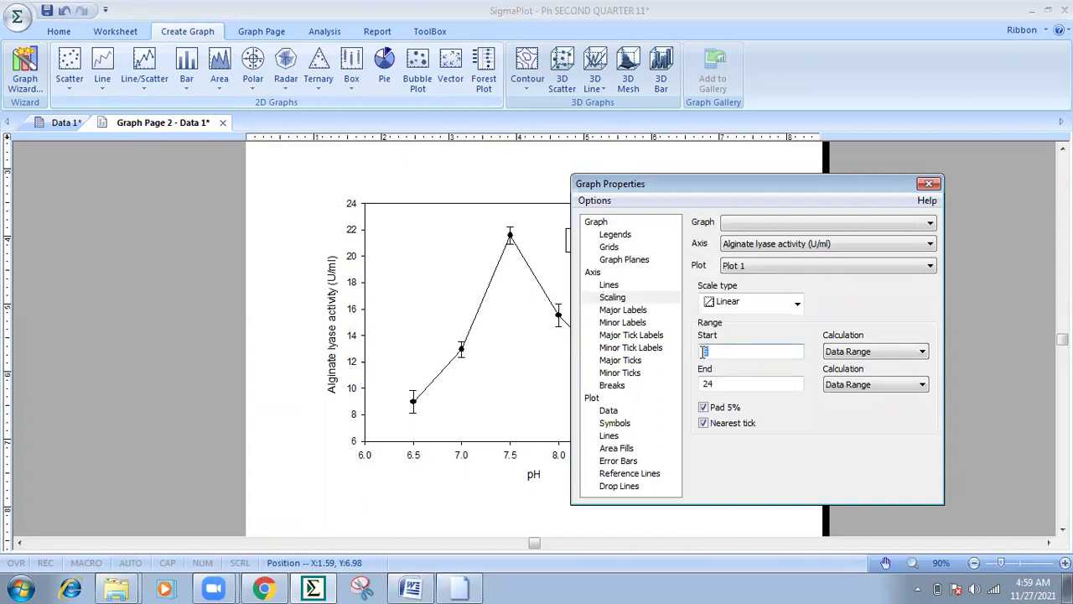
pyautogui.write('0')
pyautogui.doubleClick(715, 383)
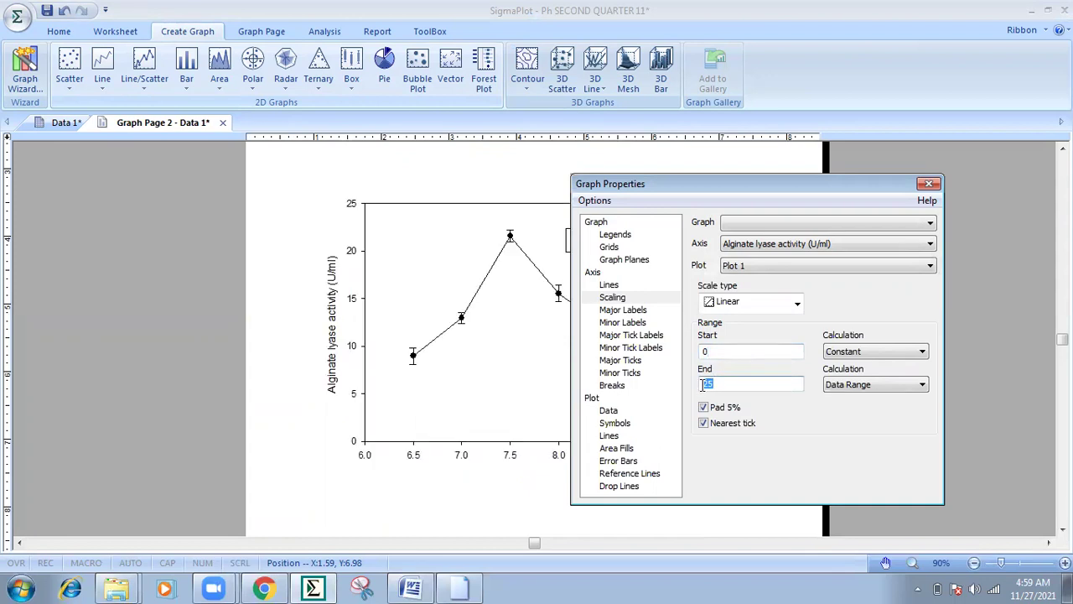
pyautogui.write('40')
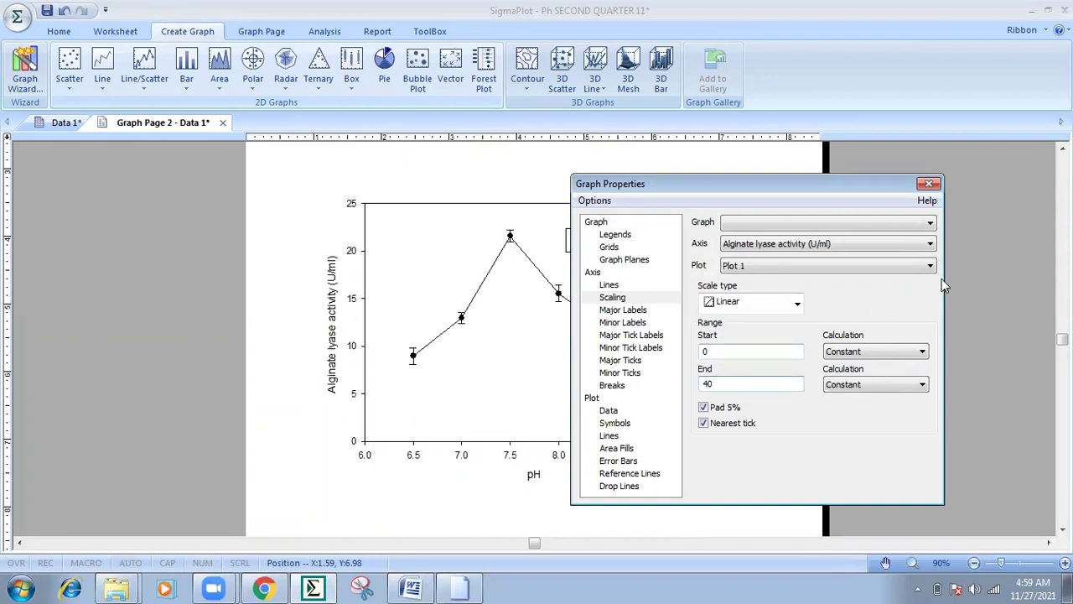
pyautogui.click(928, 183)
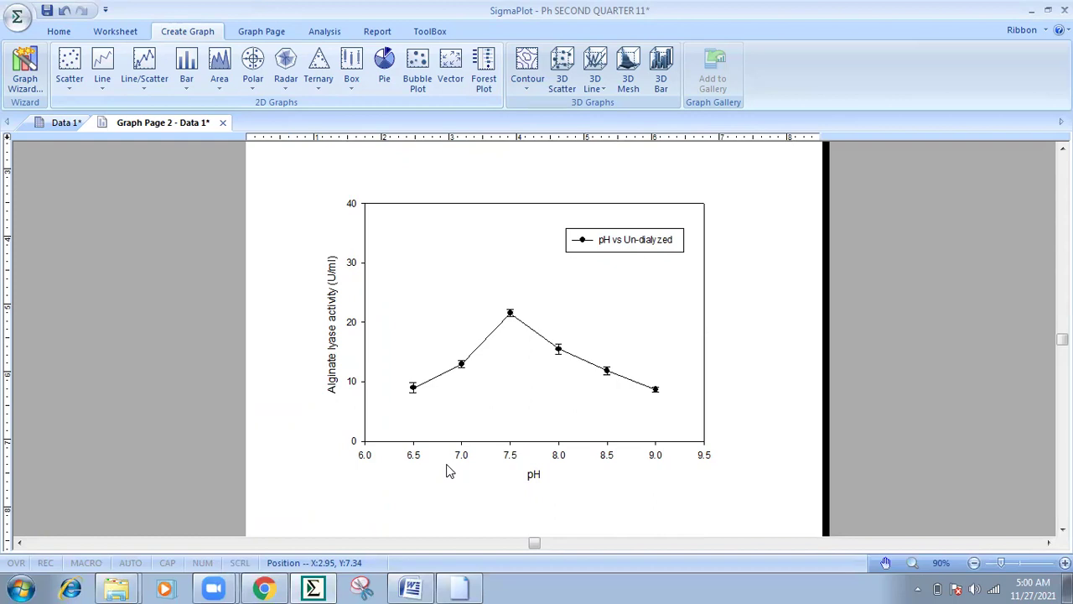
# Step: Make the un-dialyzed series symbols triangles with white fill
pyautogui.click(656, 392)
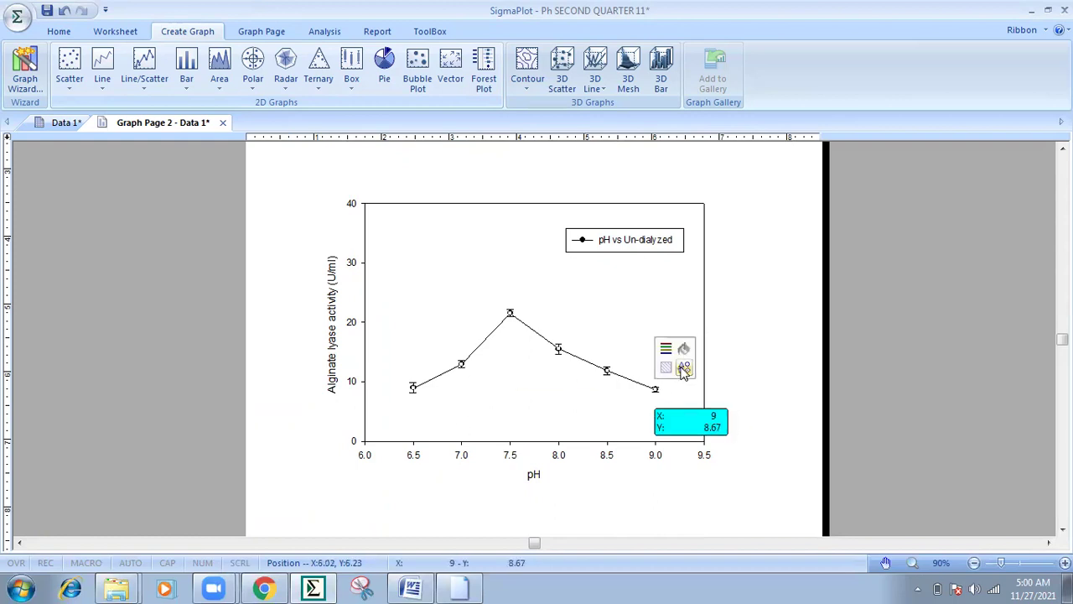
pyautogui.click(684, 369)
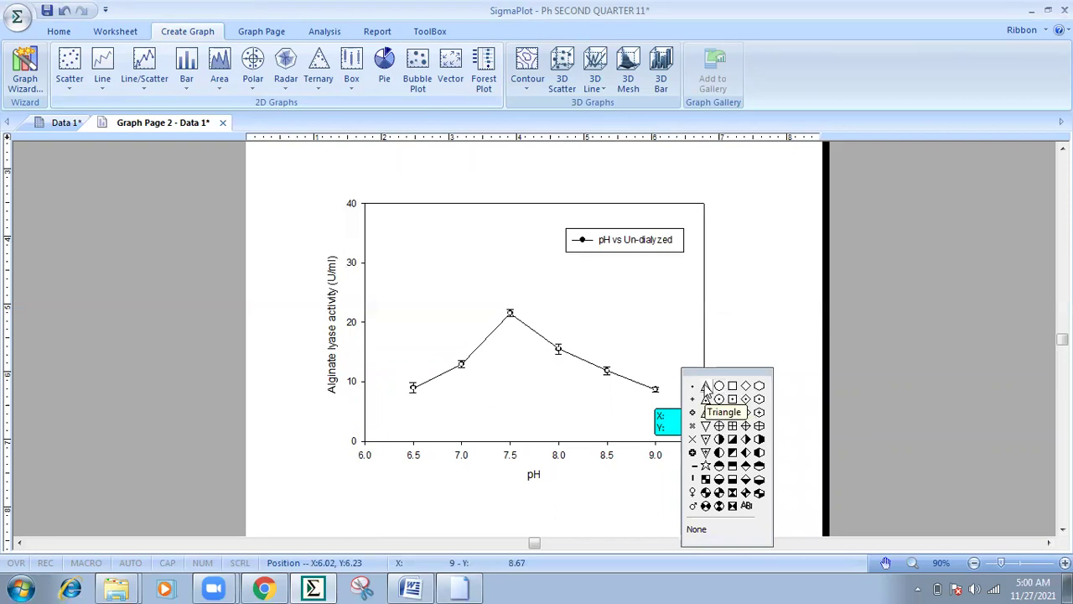
pyautogui.click(705, 385)
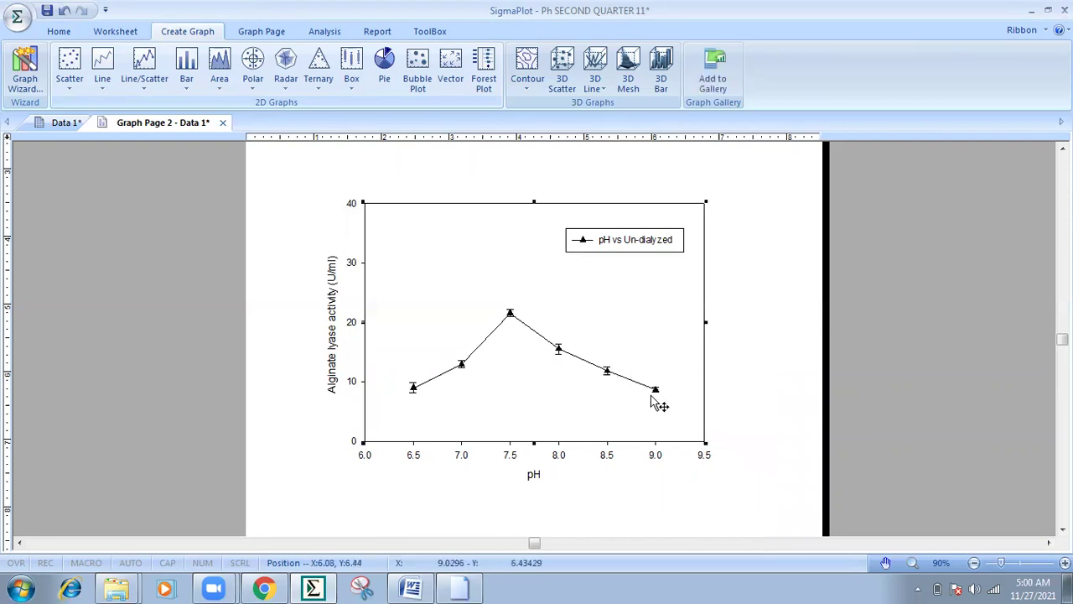
pyautogui.click(656, 390)
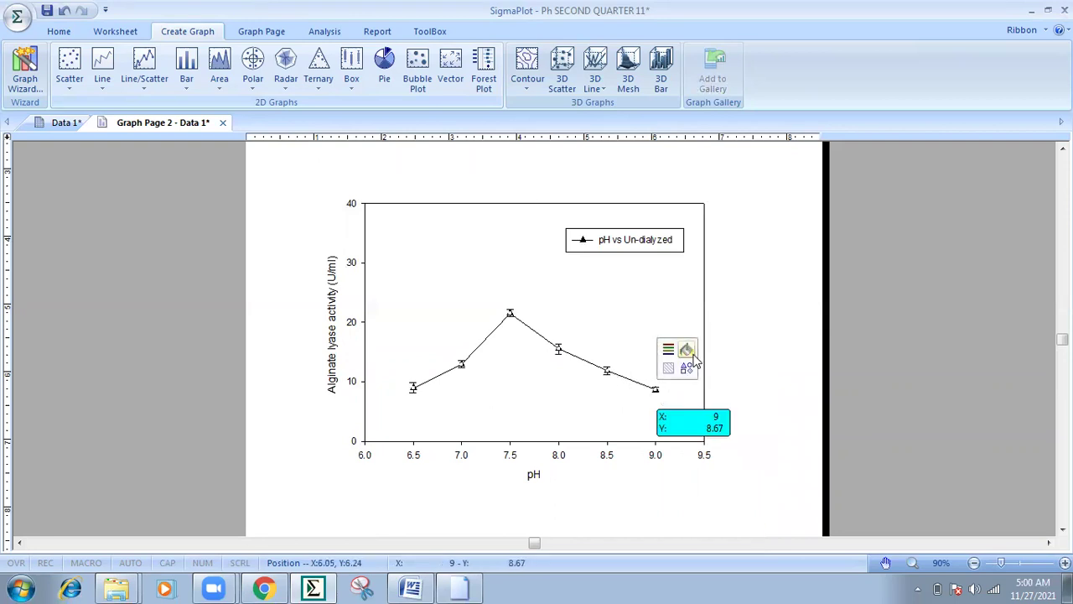
pyautogui.click(688, 350)
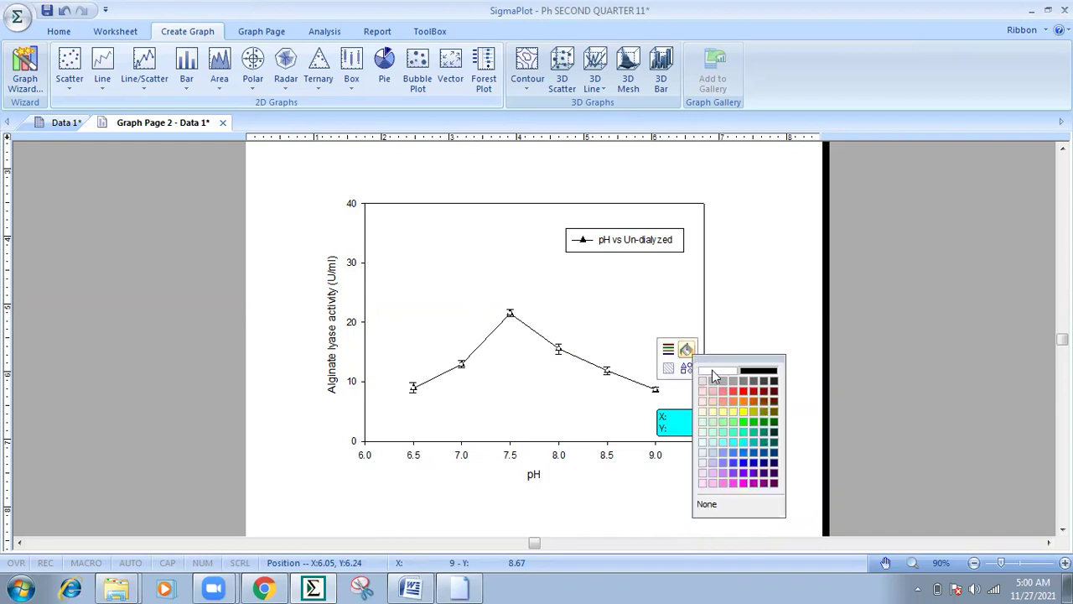
pyautogui.click(712, 375)
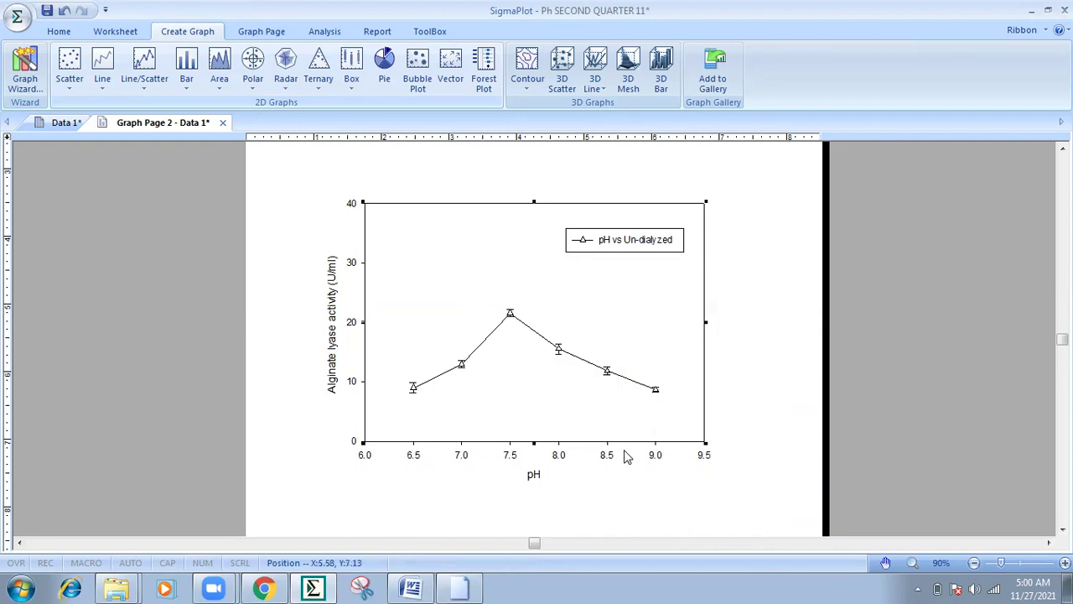
# Step: Add a new line and scatter plot with column error bars and XY pair data
pyautogui.click(474, 277)
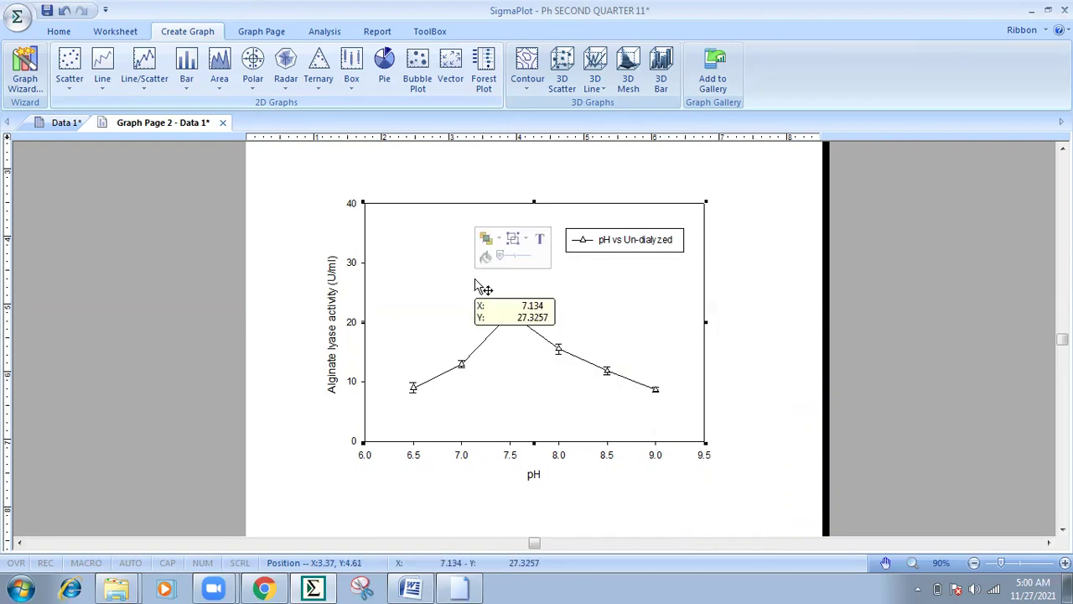
pyautogui.rightClick(476, 284)
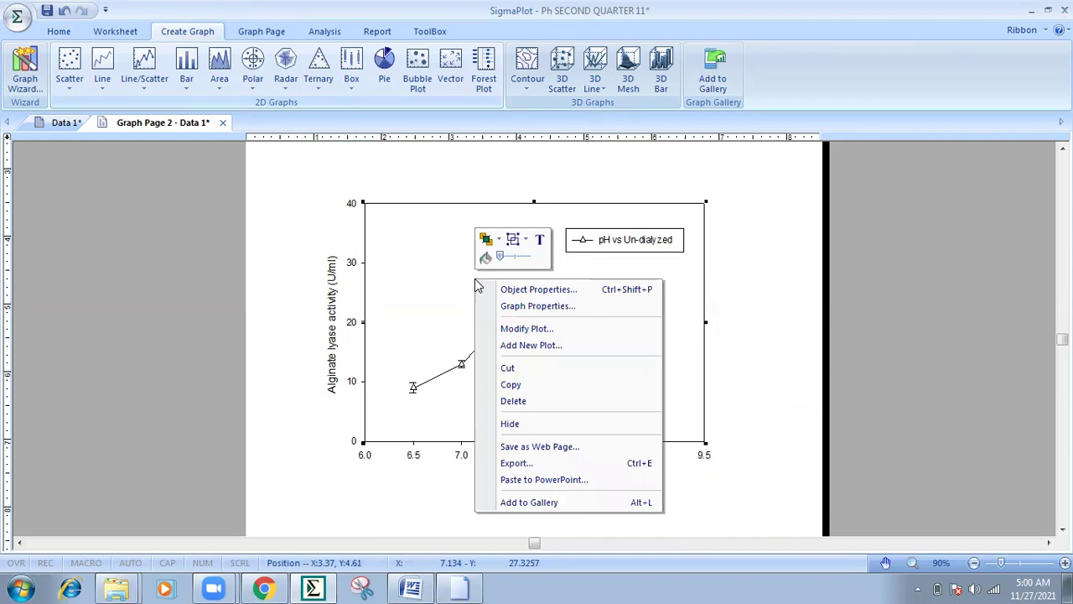
pyautogui.click(426, 253)
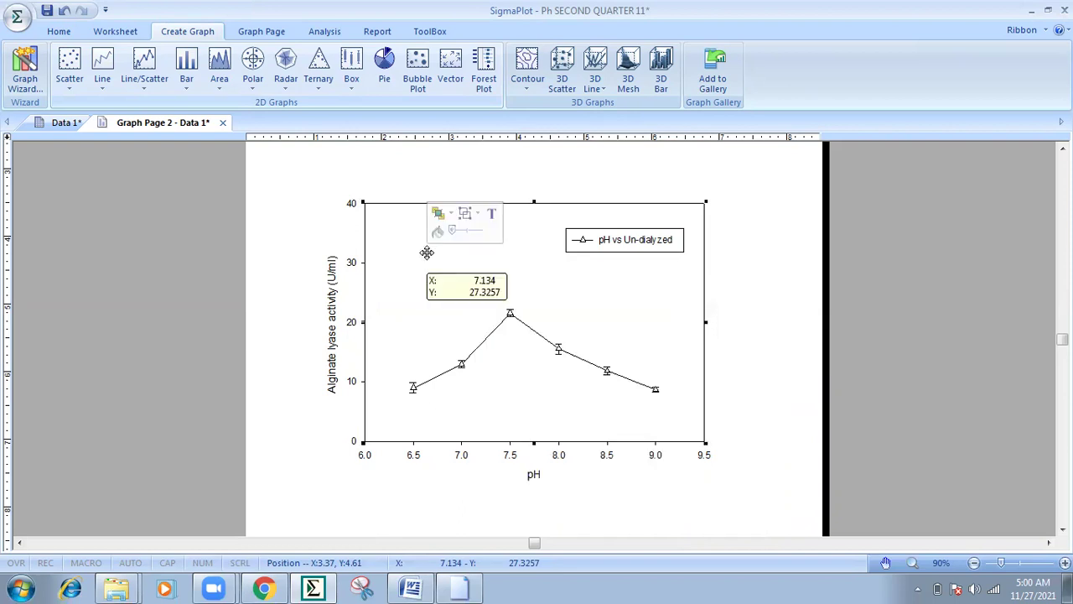
pyautogui.rightClick(426, 253)
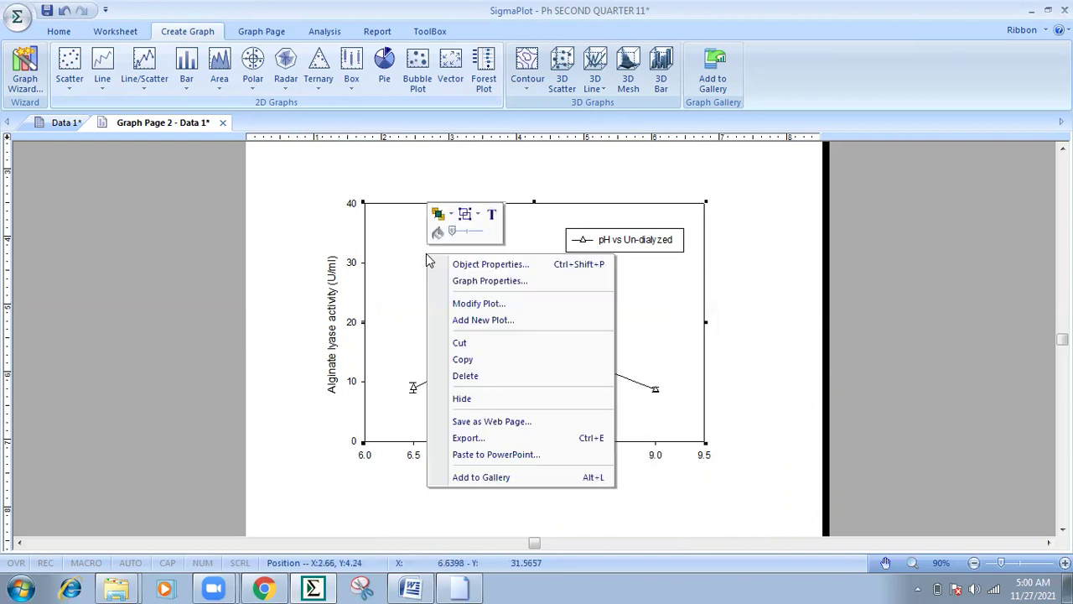
pyautogui.click(467, 320)
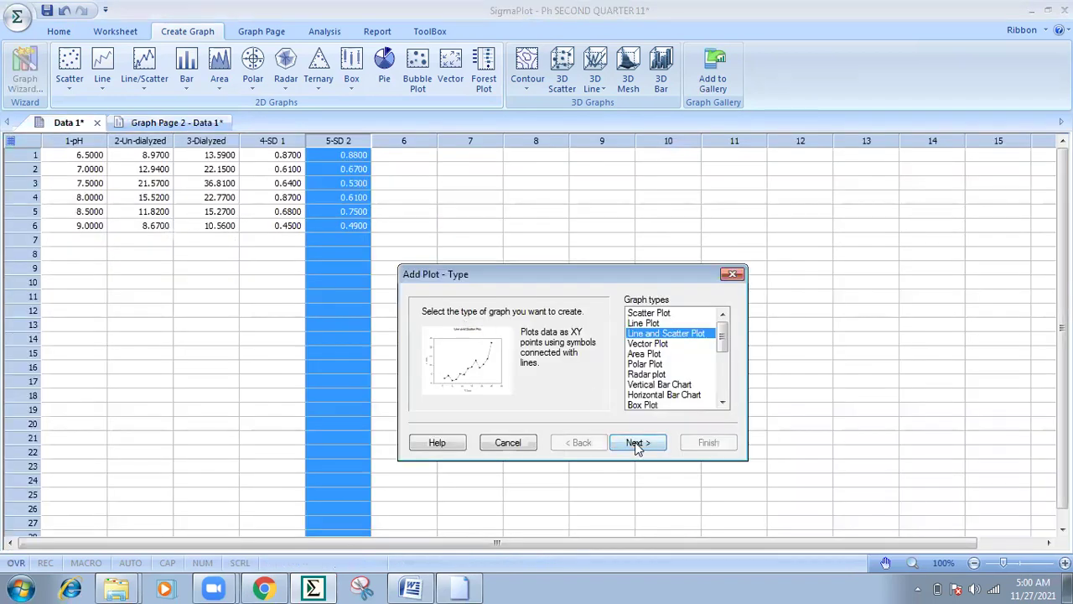
pyautogui.click(636, 444)
pyautogui.click(635, 444)
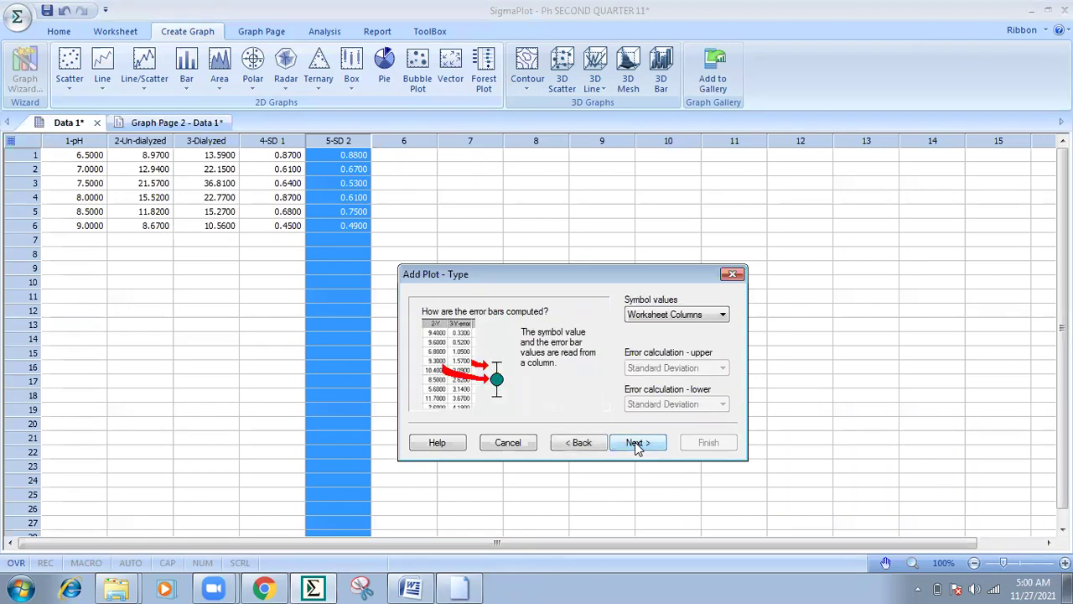
pyautogui.click(635, 445)
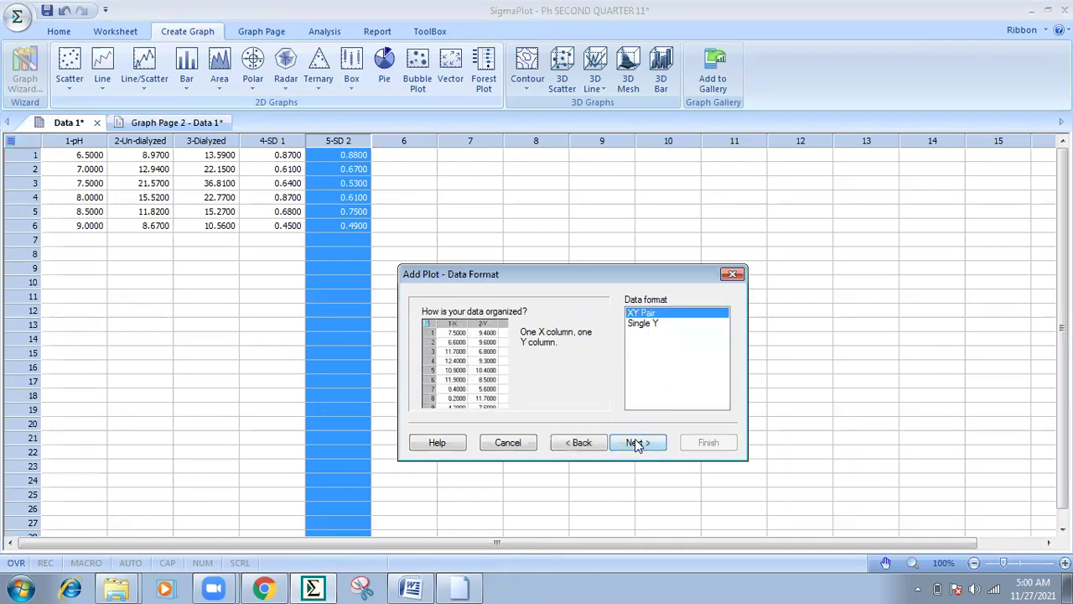
pyautogui.click(635, 443)
# Step: Assign X to 1-pH, Y to 3-Dialyzed and error to 5-SD 2, then finish
pyautogui.click(723, 314)
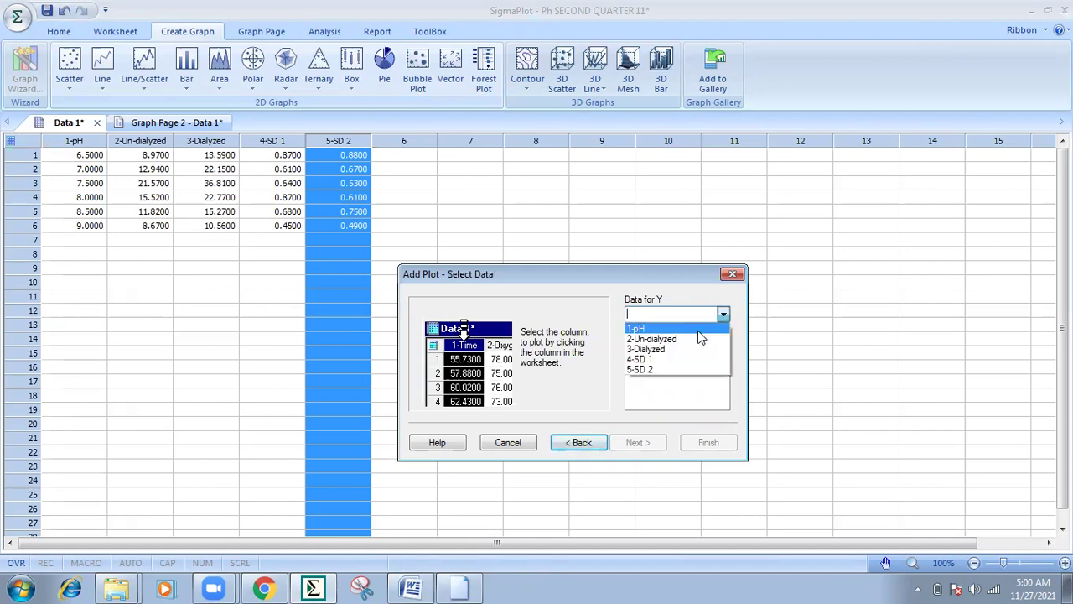
pyautogui.click(671, 349)
pyautogui.click(723, 315)
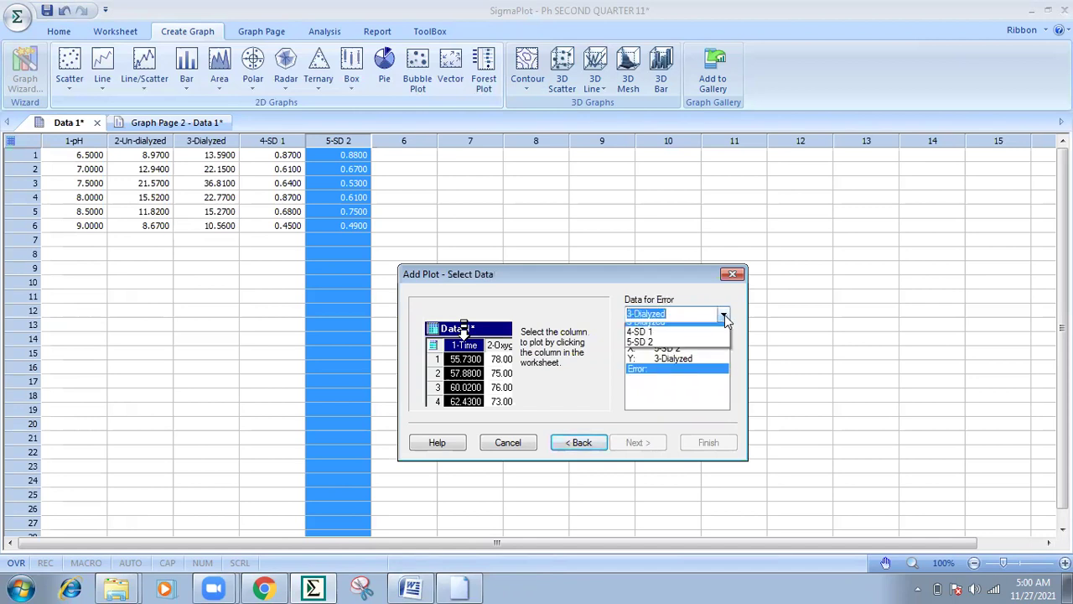
pyautogui.click(651, 369)
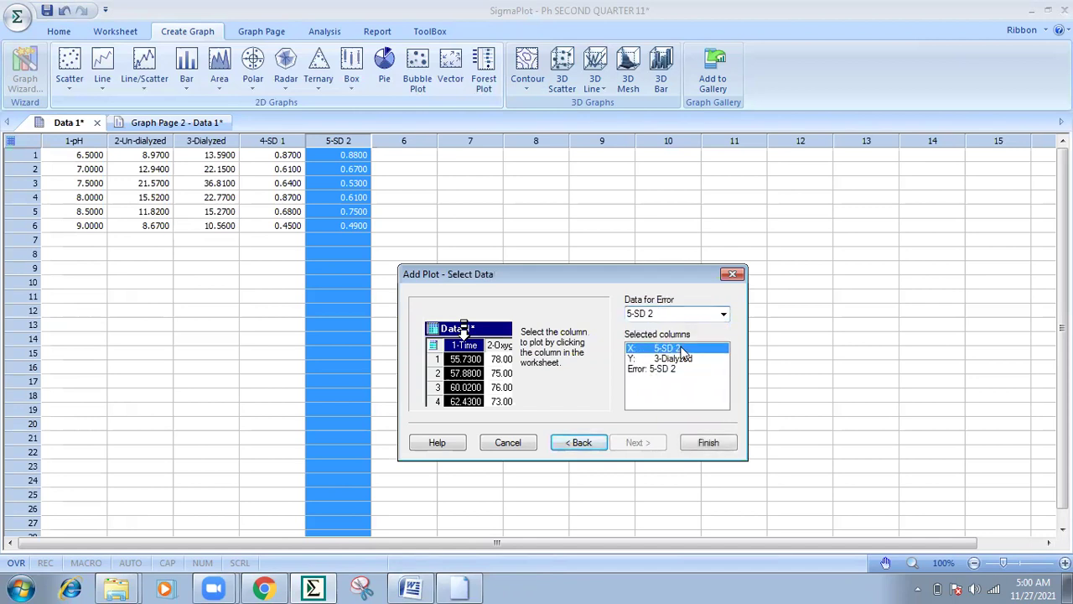
pyautogui.click(723, 314)
pyautogui.click(663, 328)
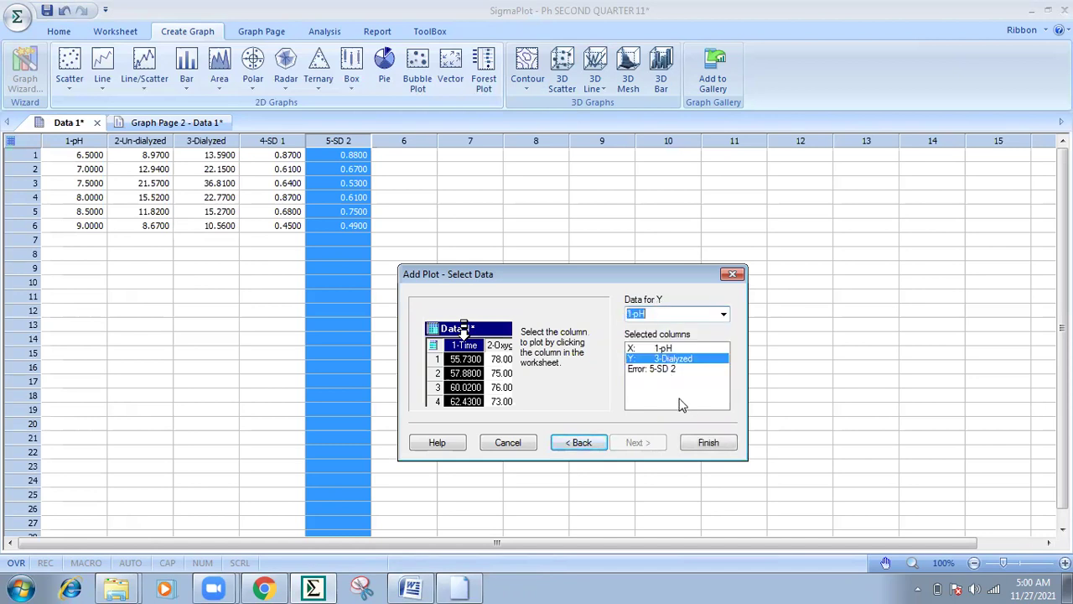
pyautogui.click(702, 442)
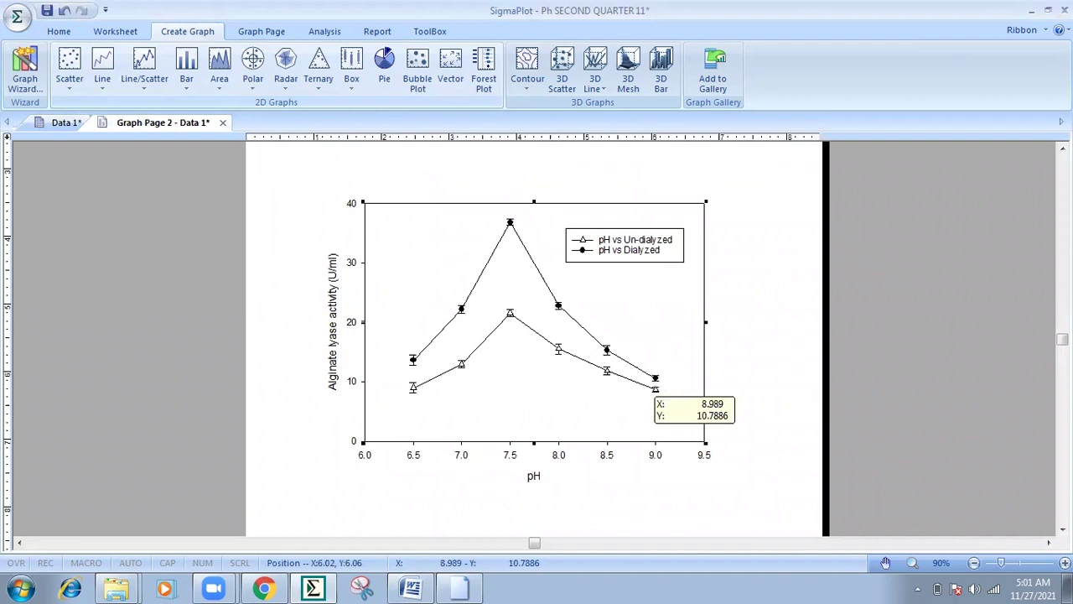
# Step: Fill the Dialyzed curve's symbols with white so they appear hollow
pyautogui.click(655, 389)
pyautogui.click(684, 355)
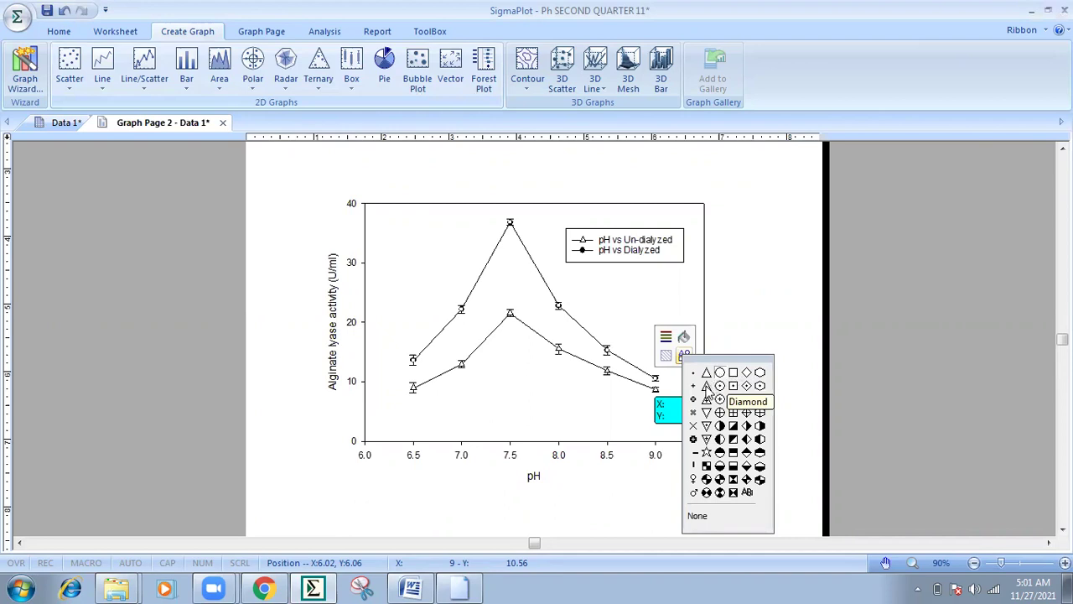
pyautogui.click(707, 386)
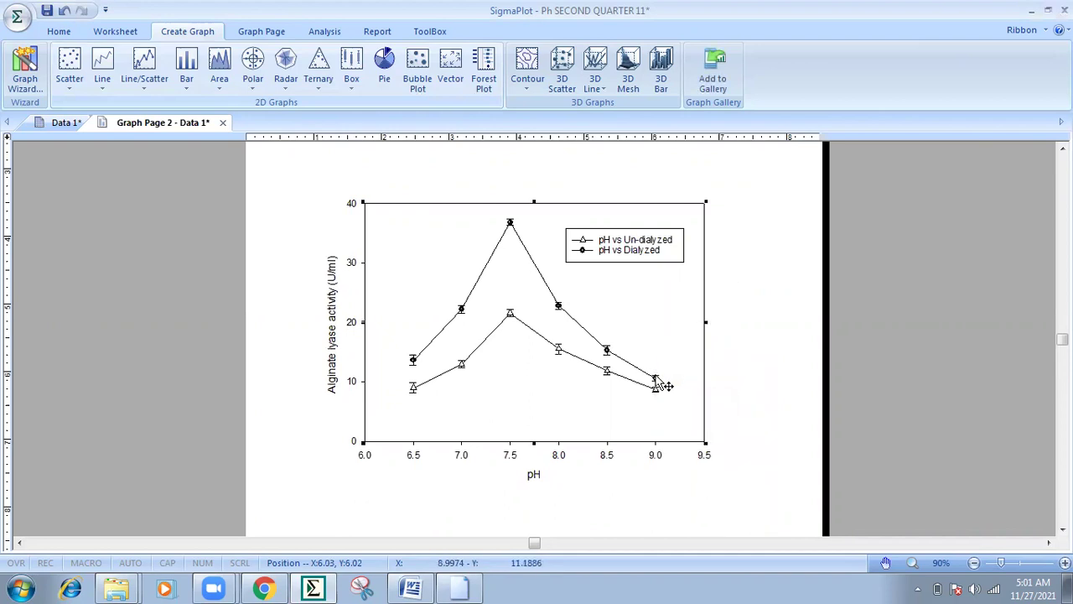
pyautogui.click(663, 383)
pyautogui.click(683, 337)
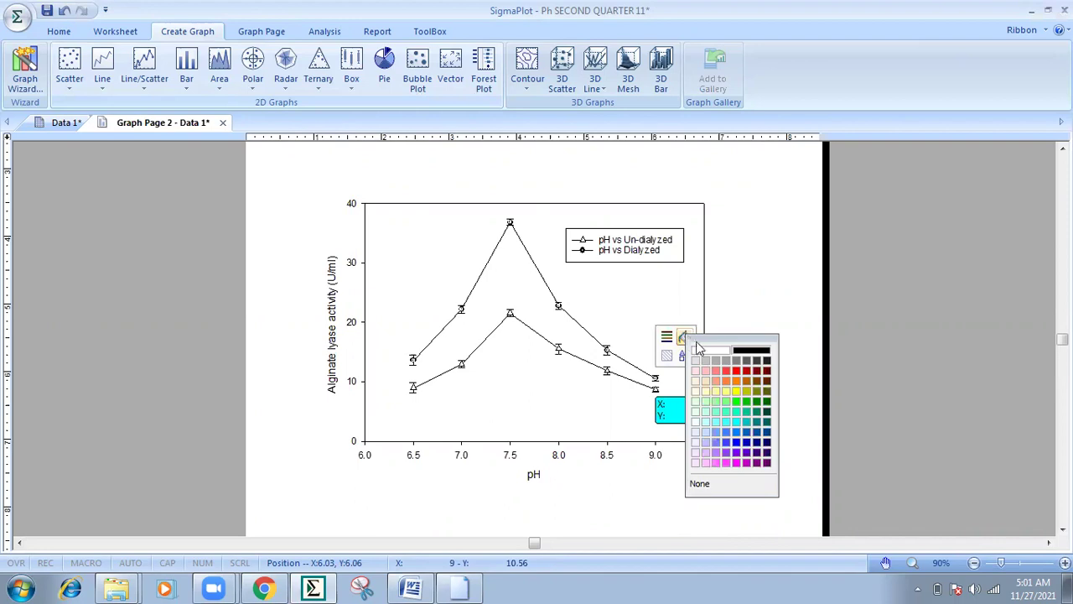
pyautogui.click(695, 361)
pyautogui.click(520, 386)
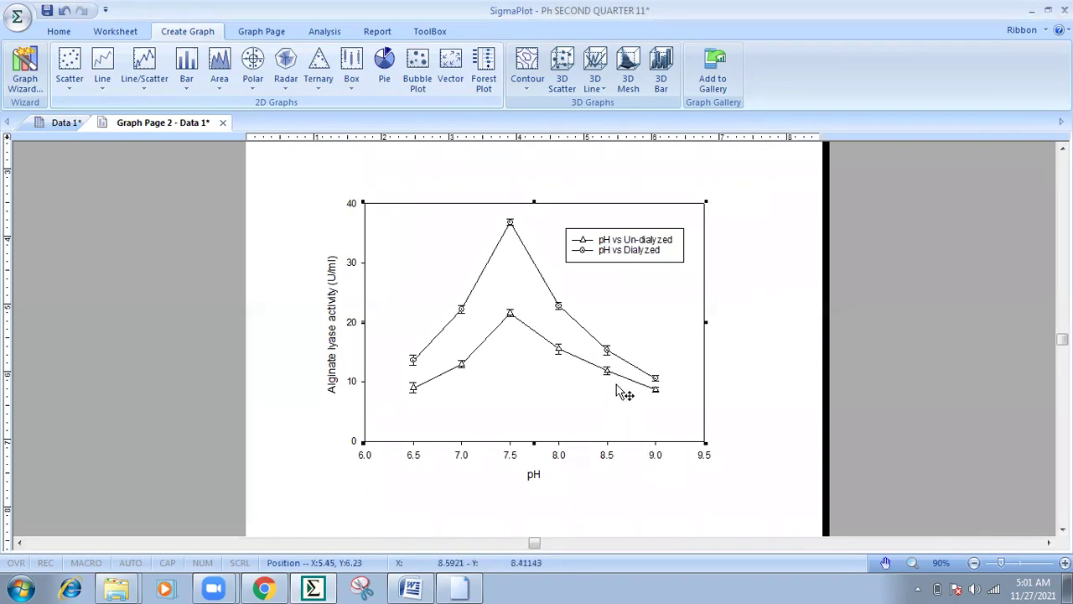
pyautogui.moveTo(510, 223)
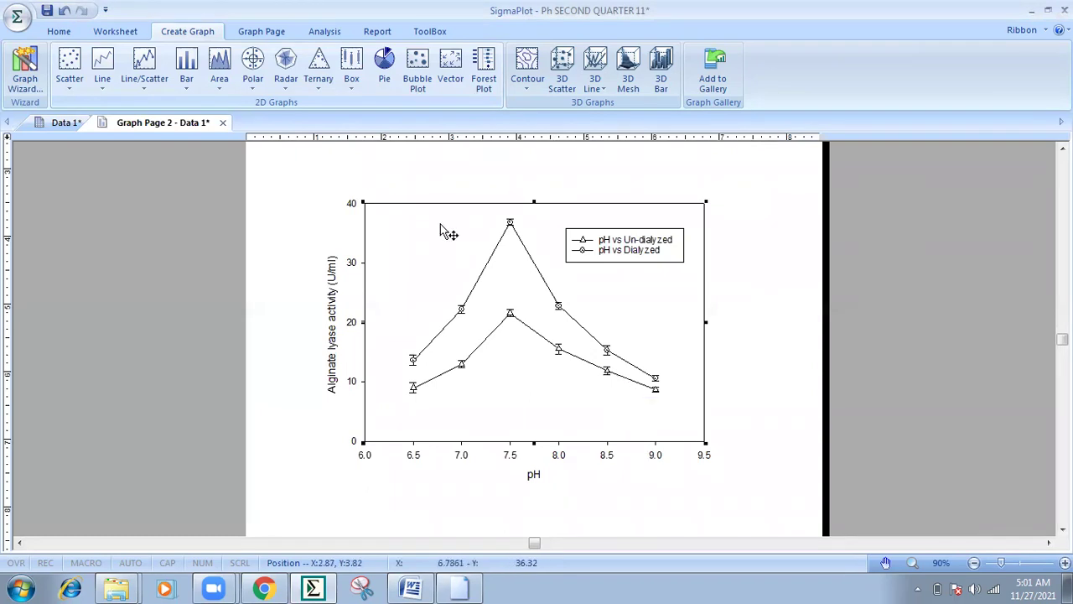
# Step: Set the graph text to size 14 in Times New Roman
pyautogui.click(277, 34)
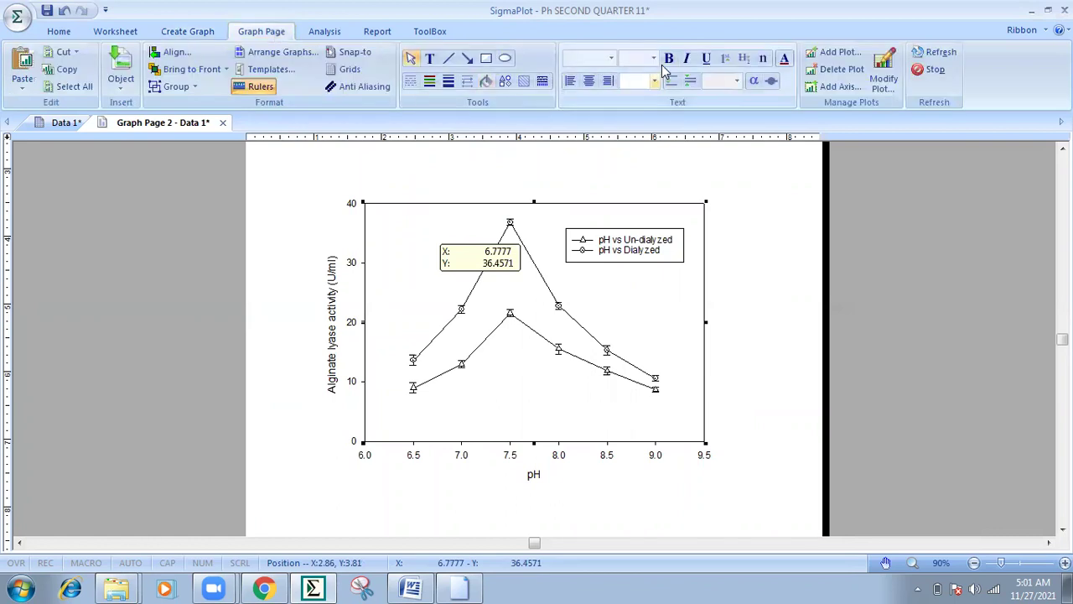
pyautogui.click(655, 59)
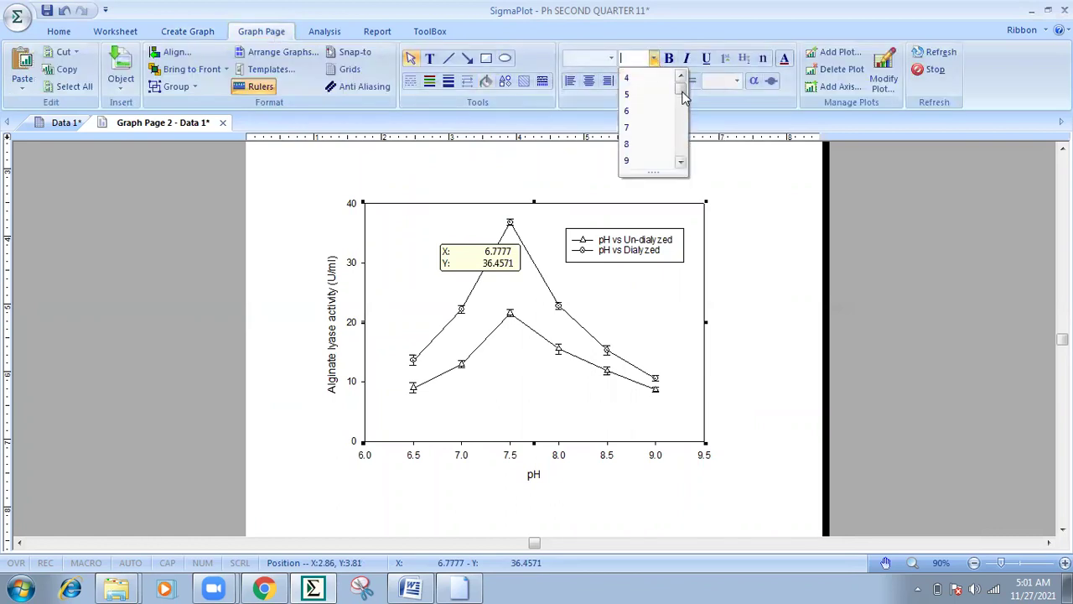
pyautogui.moveTo(680, 84); pyautogui.dragTo(684, 114)
pyautogui.click(639, 129)
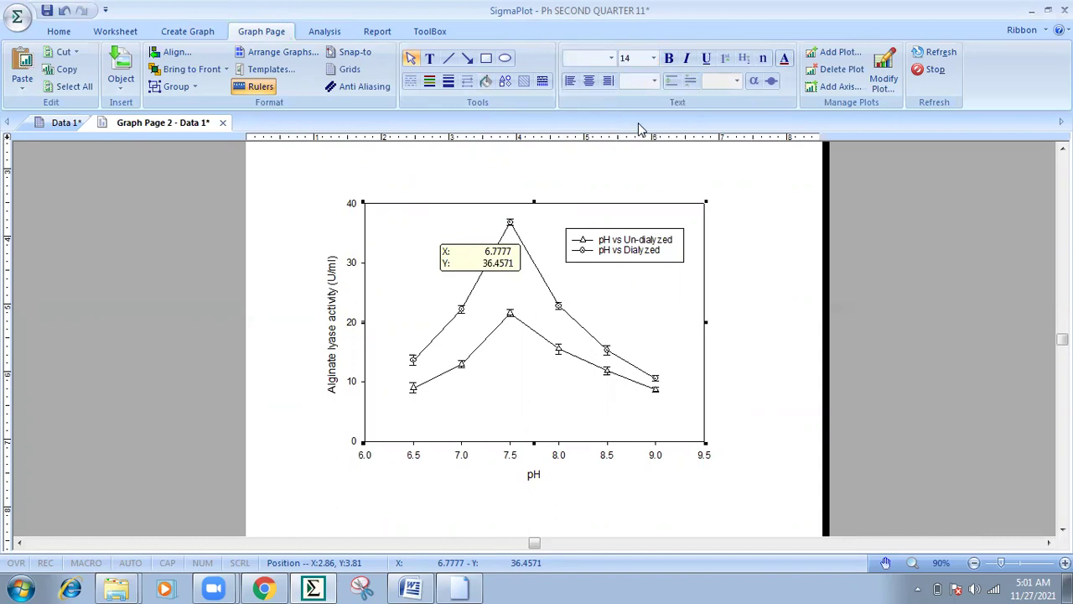
pyautogui.click(612, 58)
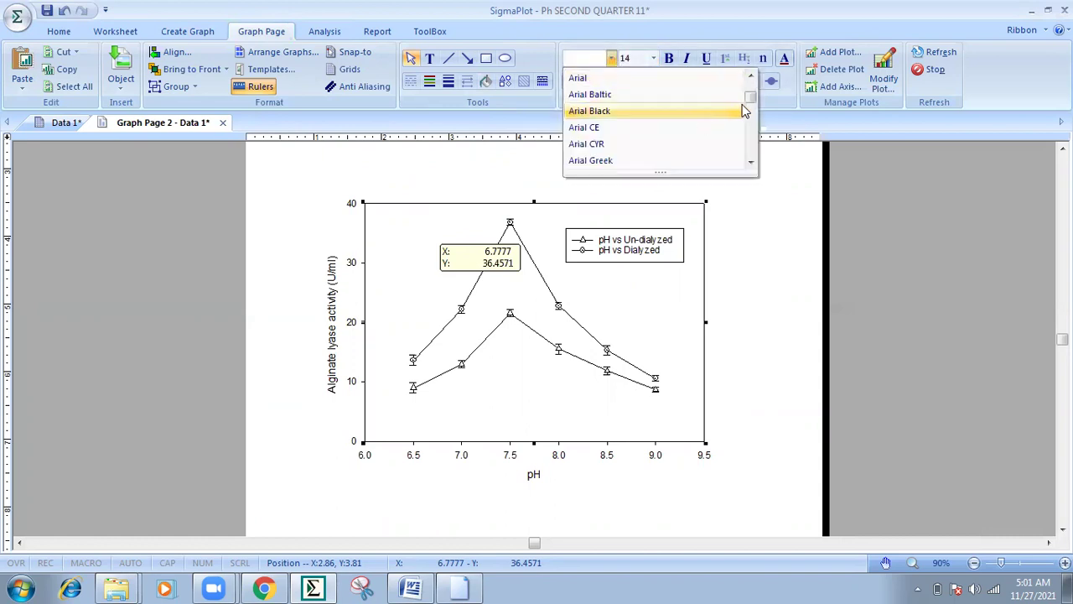
pyautogui.moveTo(752, 101); pyautogui.dragTo(750, 150)
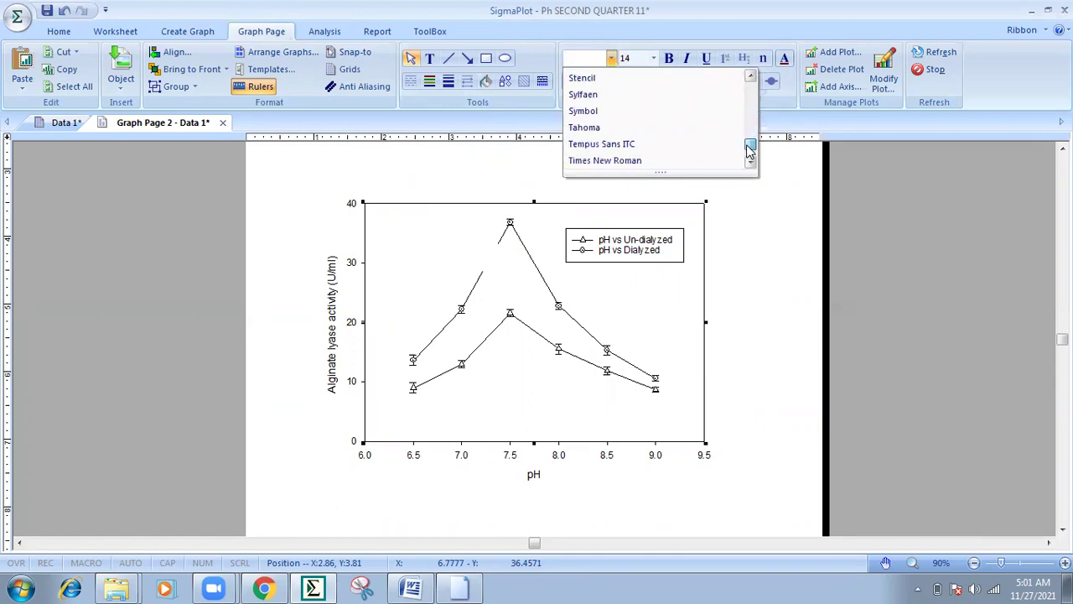
pyautogui.click(654, 160)
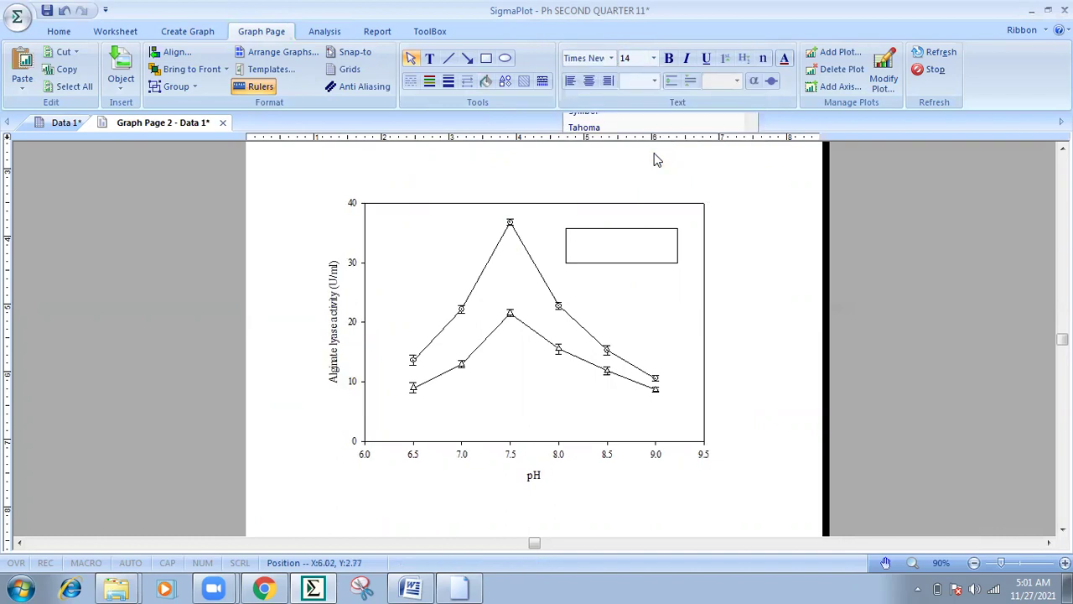
pyautogui.click(788, 317)
# Step: Select the Y axis title and tick labels to adjust their text size
pyautogui.click(335, 312)
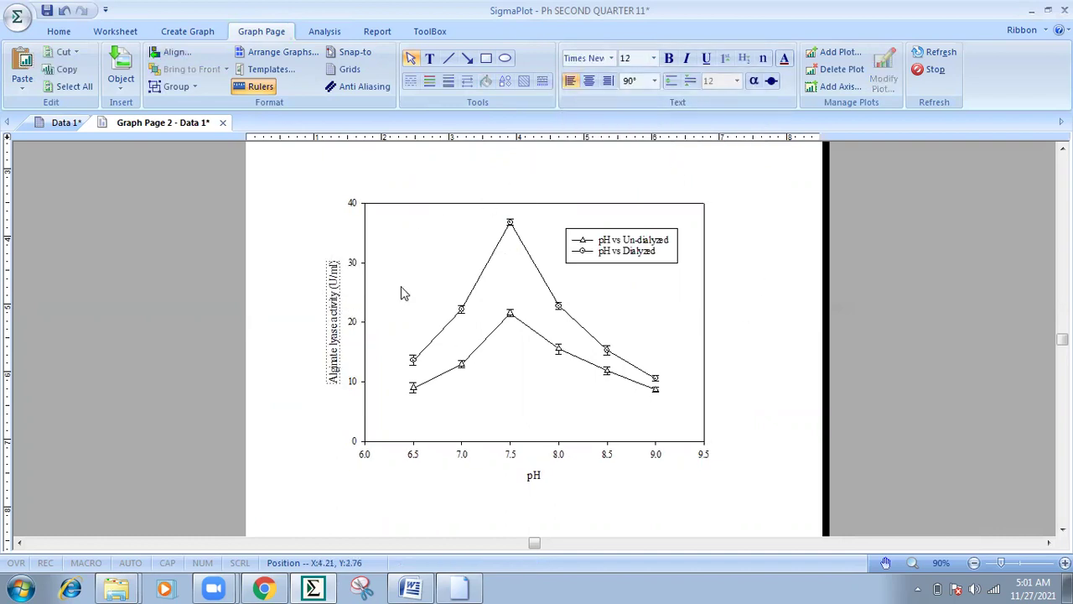
pyautogui.click(353, 323)
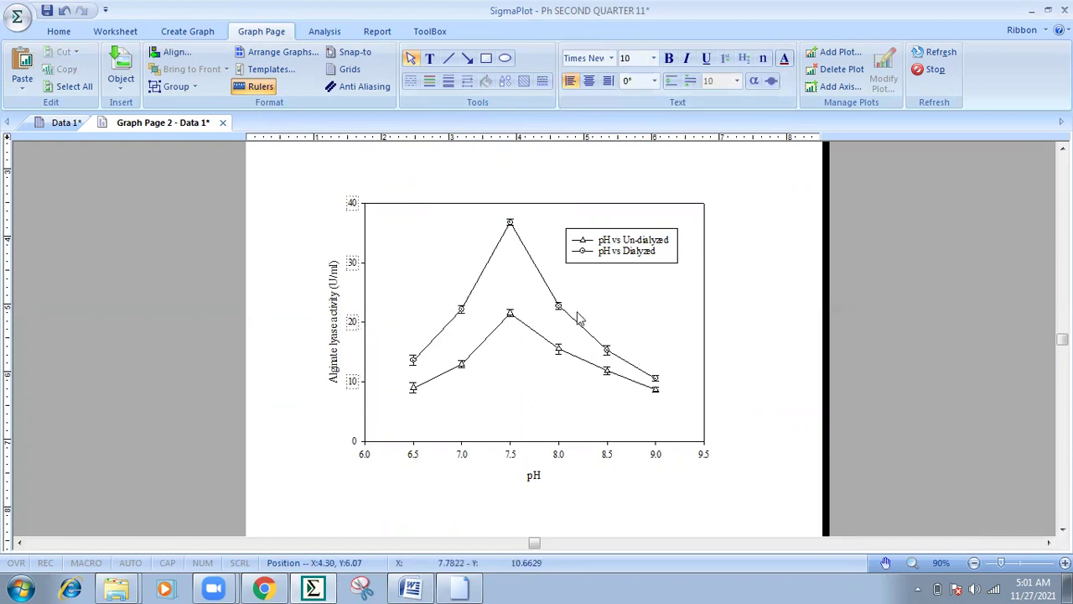
pyautogui.click(654, 57)
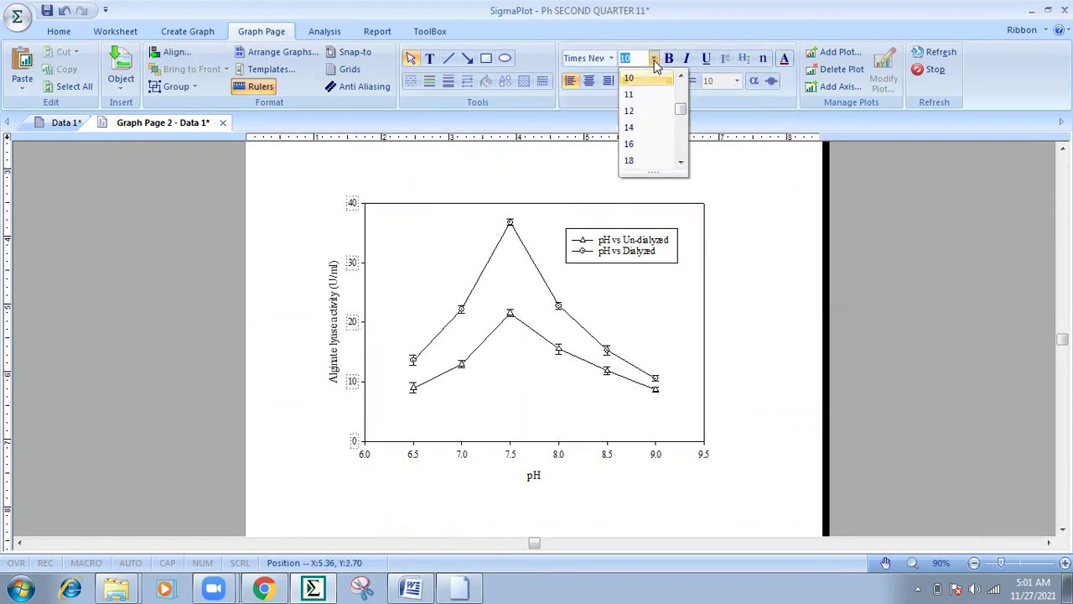